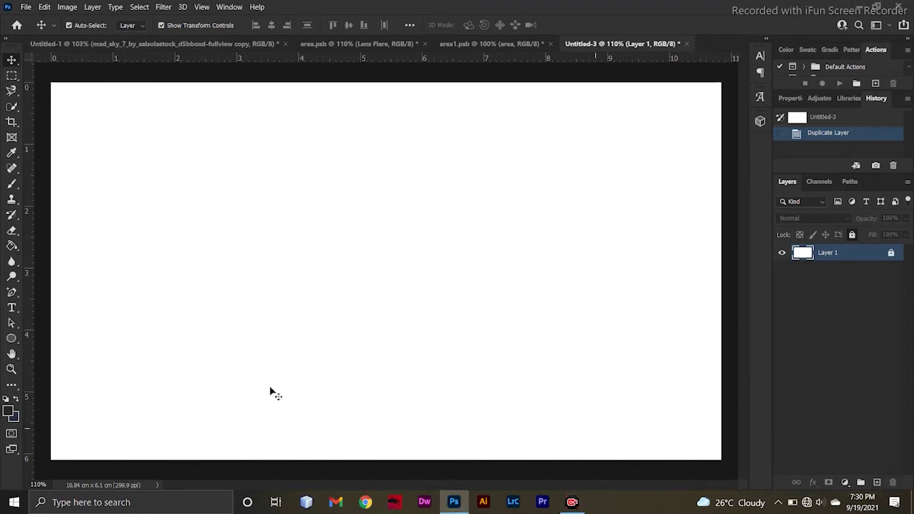
- Place the Sky Wallpaper image as an embedded smart object layer above Layer 1
click(25, 7)
click(65, 244)
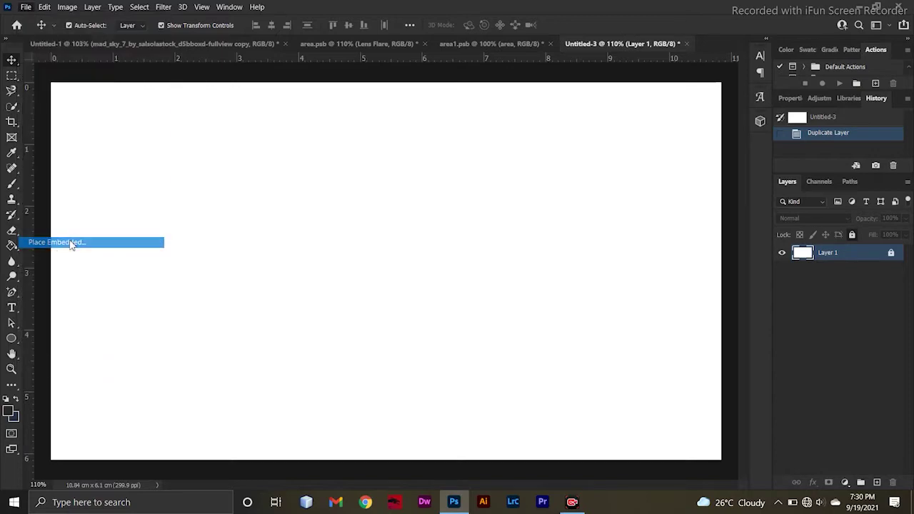
click(192, 168)
double_click(169, 171)
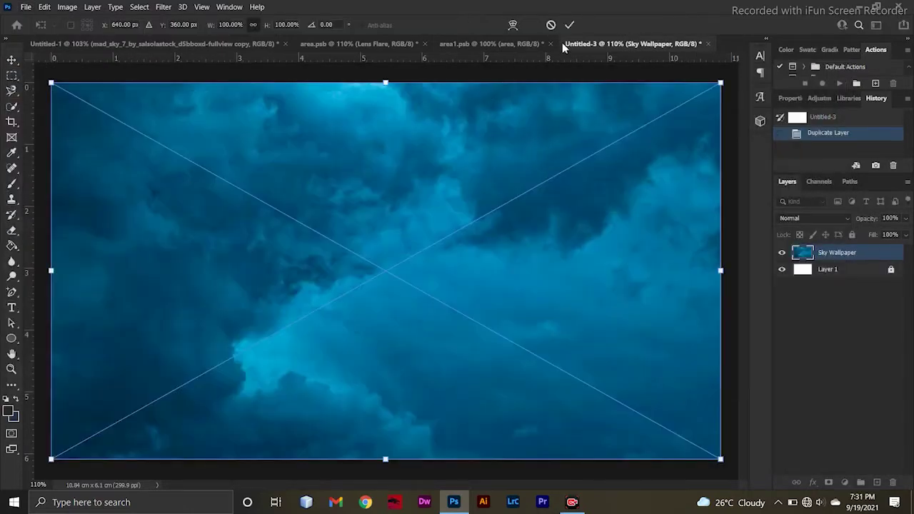
click(569, 27)
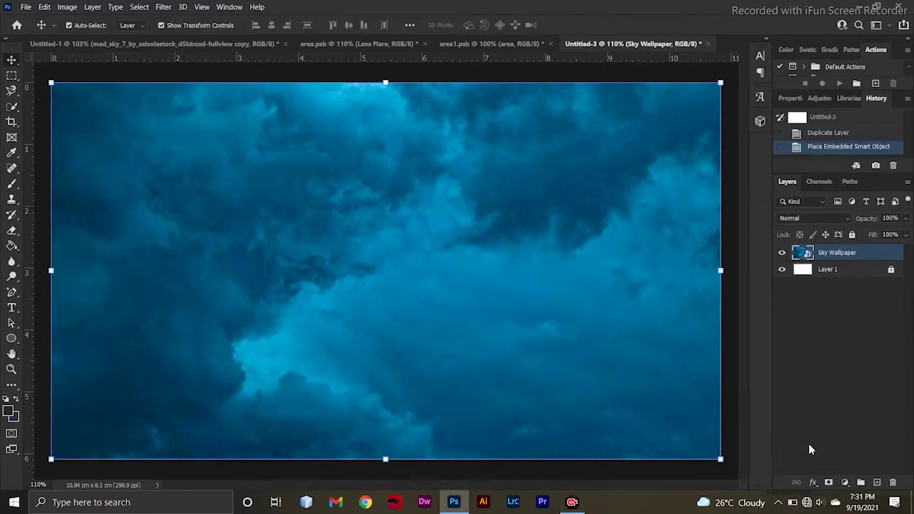
right_click(868, 259)
- Give the Sky Wallpaper layer a brown 412e22 Color Overlay in Color mode
click(485, 298)
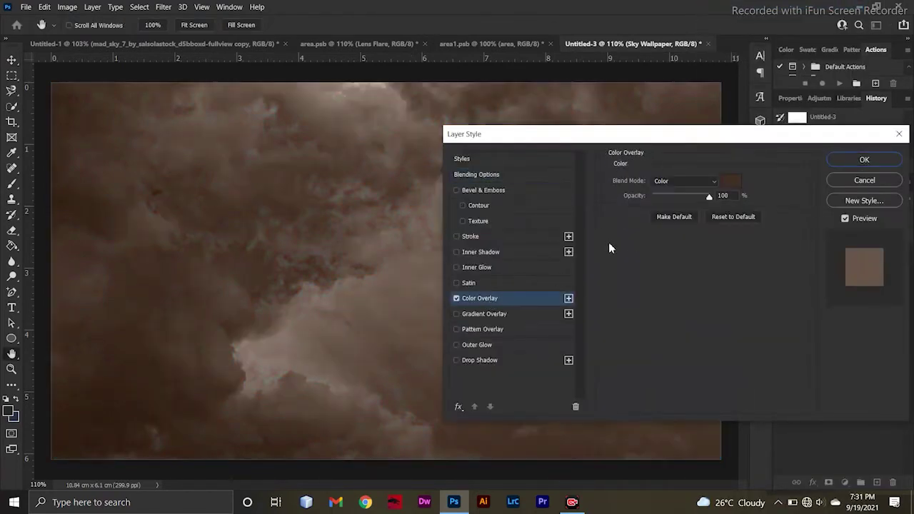
click(726, 182)
click(704, 458)
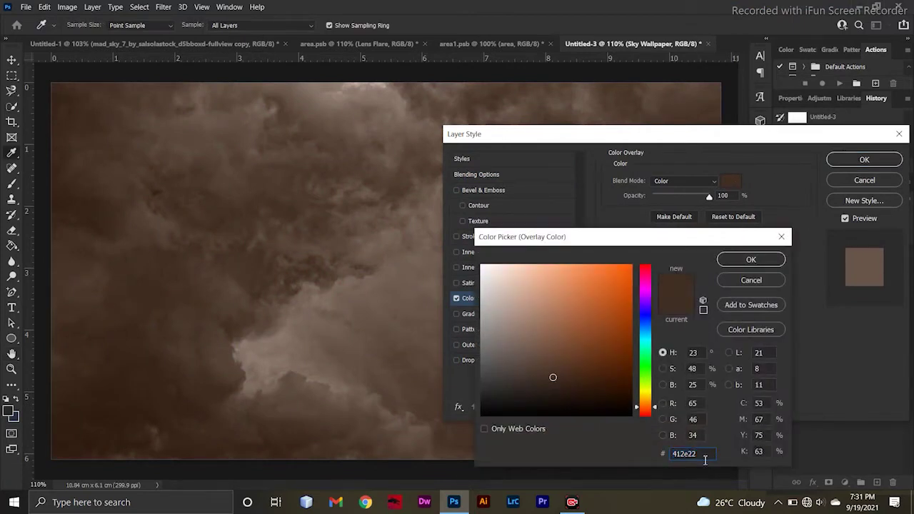
click(749, 259)
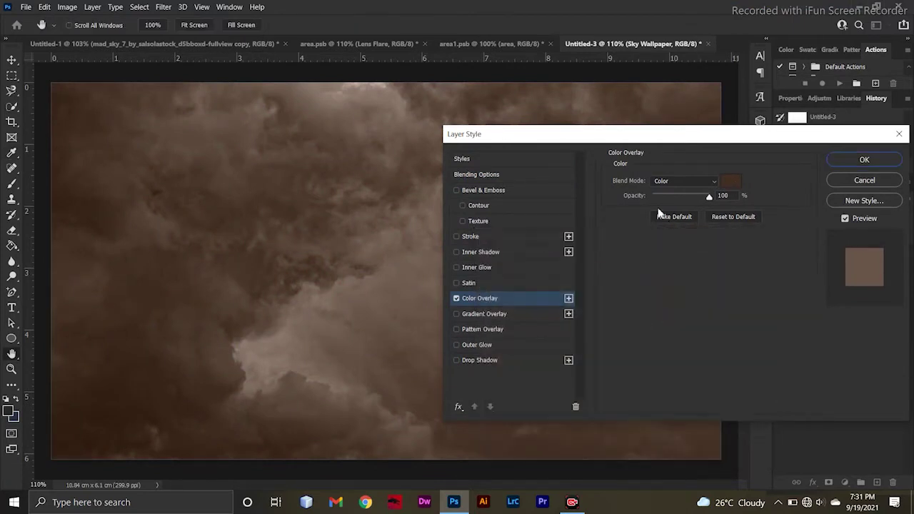
drag(664, 143, 627, 151)
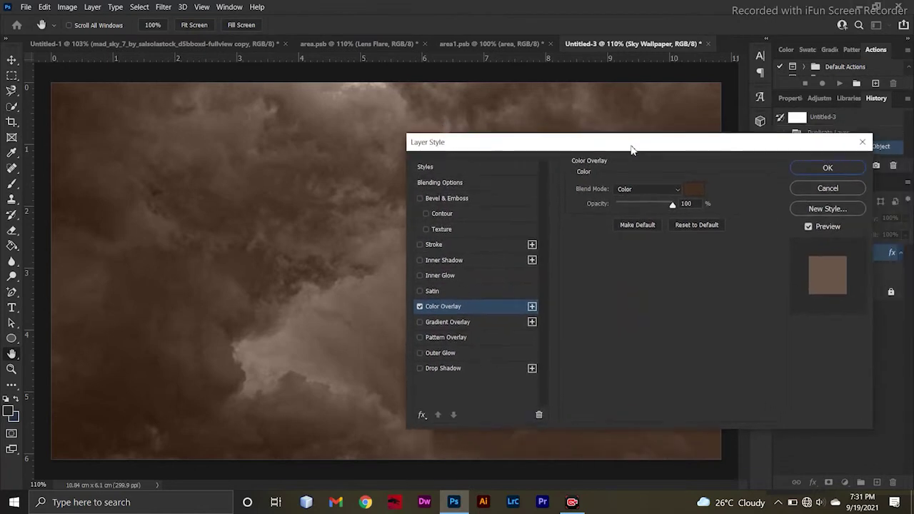
click(817, 169)
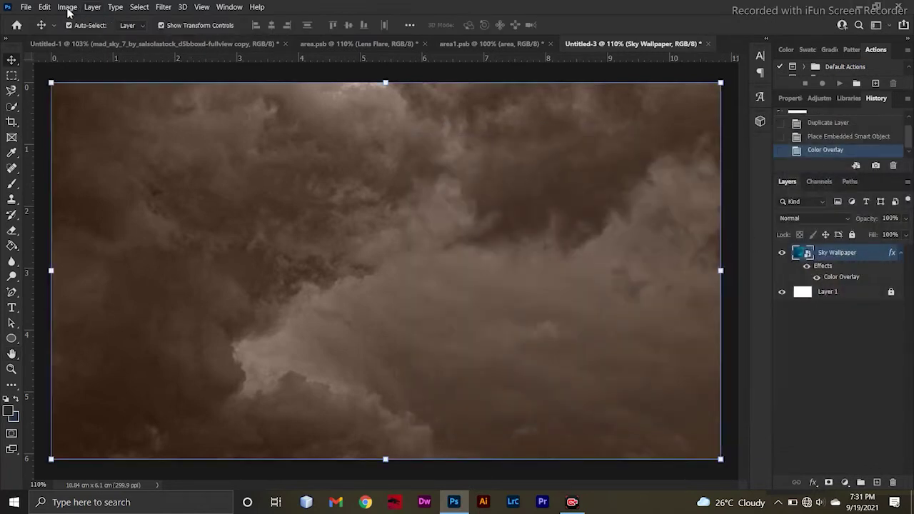
- Place the Stadium image as an embedded layer over the brown sky
click(25, 7)
click(62, 244)
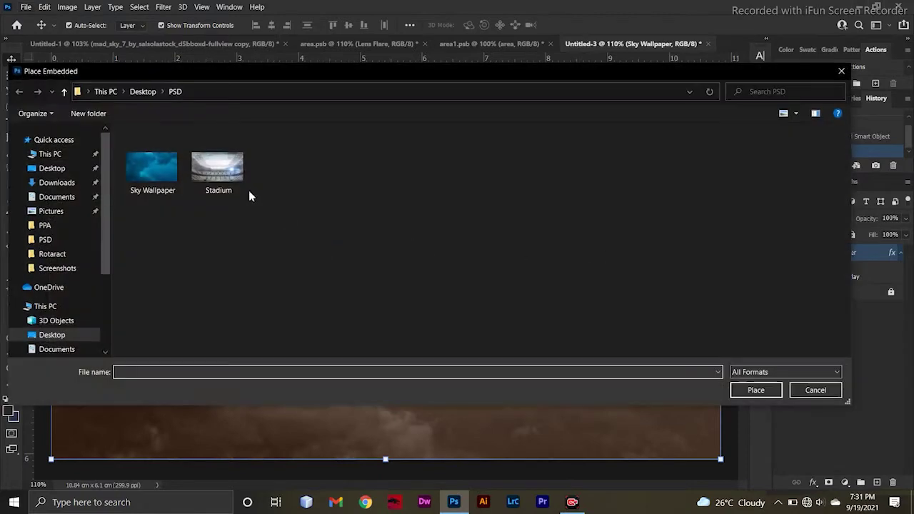
double_click(192, 172)
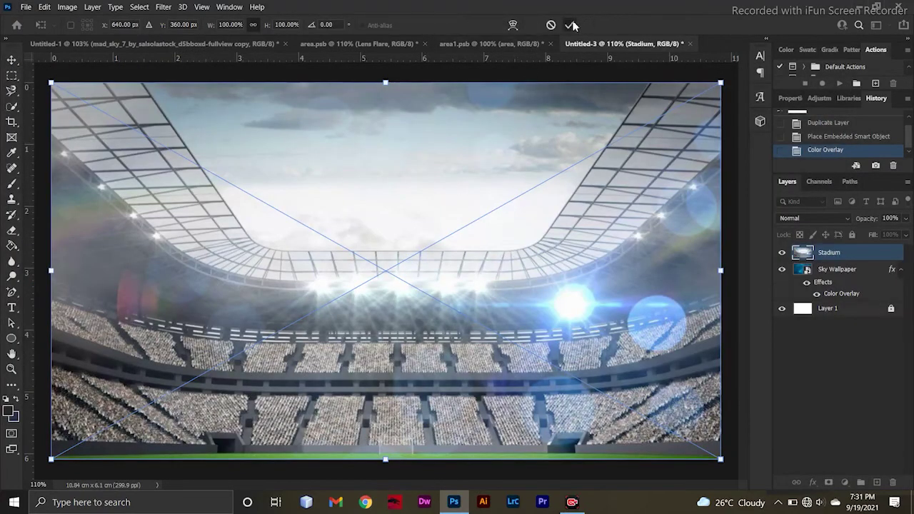
click(571, 25)
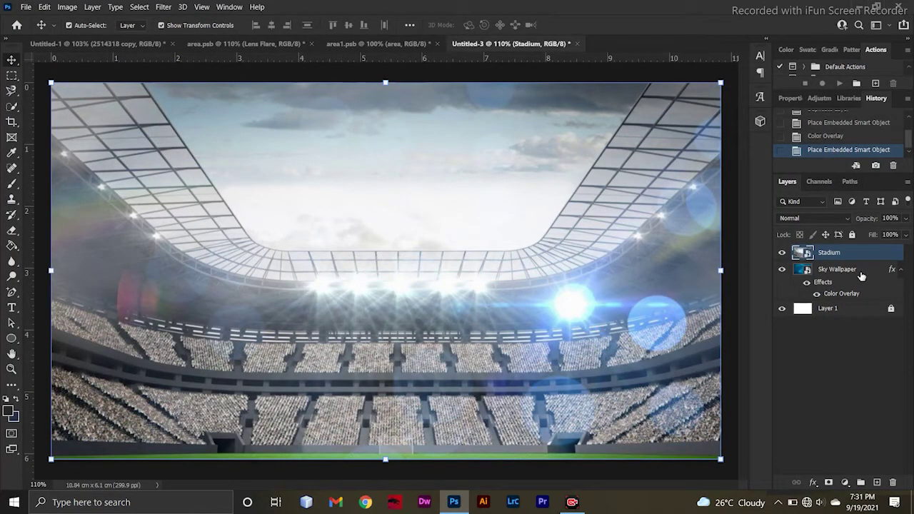
- Set the Stadium layer to Soft Light blending and add an empty Layer 2
click(828, 219)
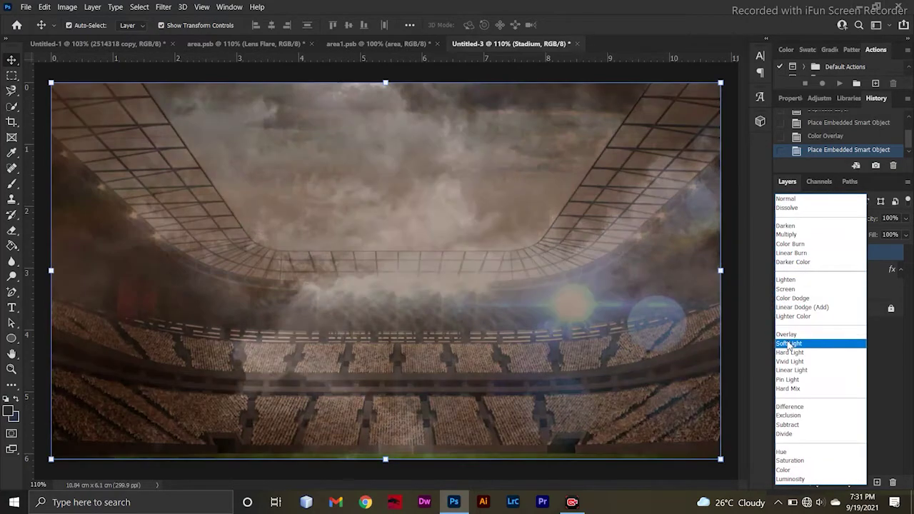
click(789, 343)
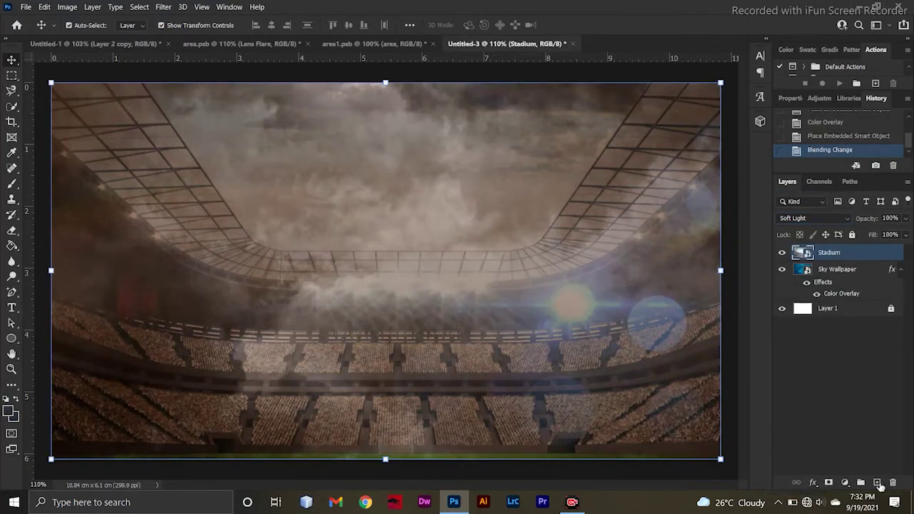
click(877, 483)
click(12, 246)
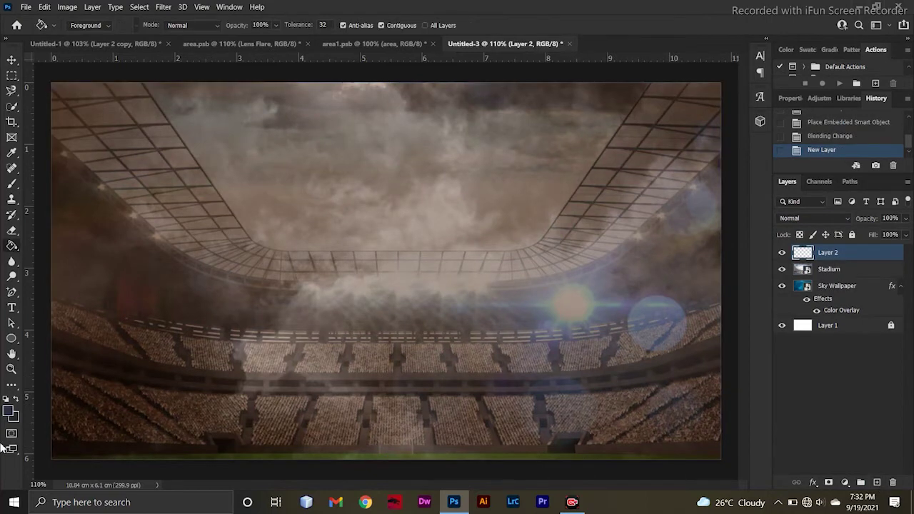
- Fill Layer 2 with dark navy 273042 using the Paint Bucket
click(11, 414)
click(703, 454)
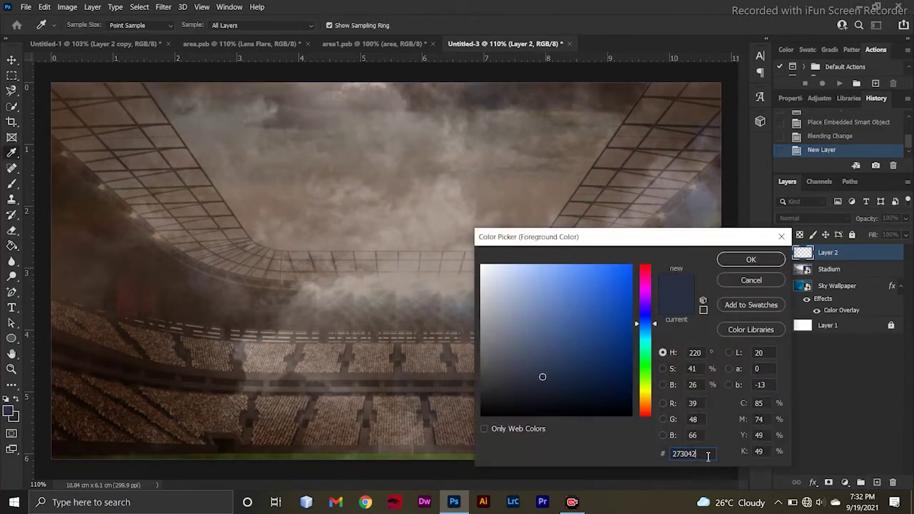
click(731, 260)
click(523, 252)
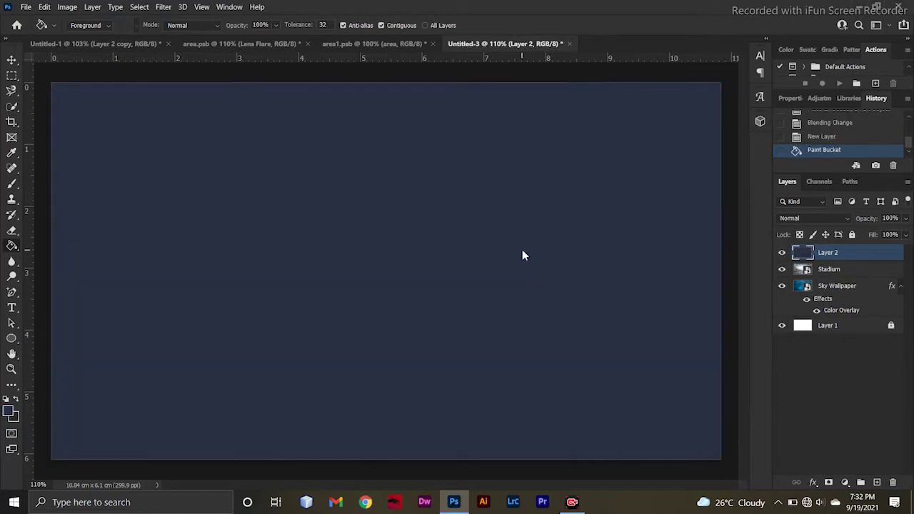
- Set Layer 2's blend mode to Subtract
click(10, 61)
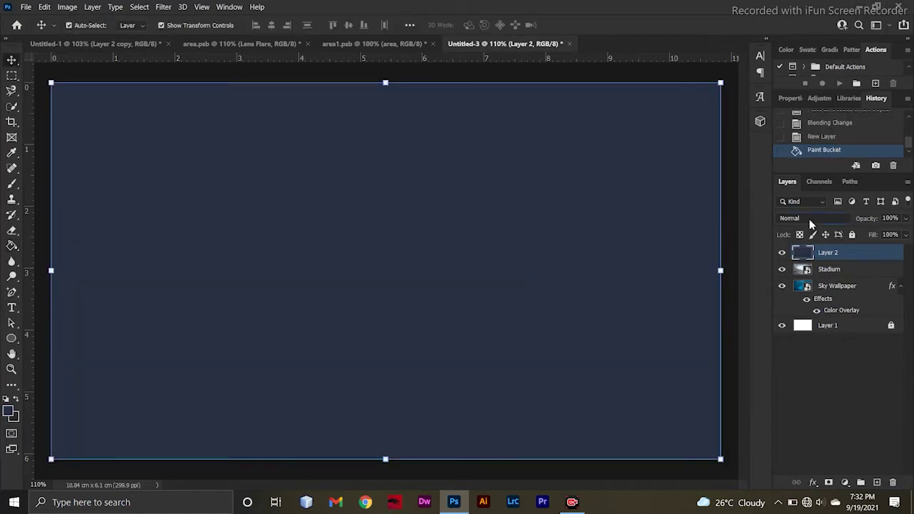
click(809, 222)
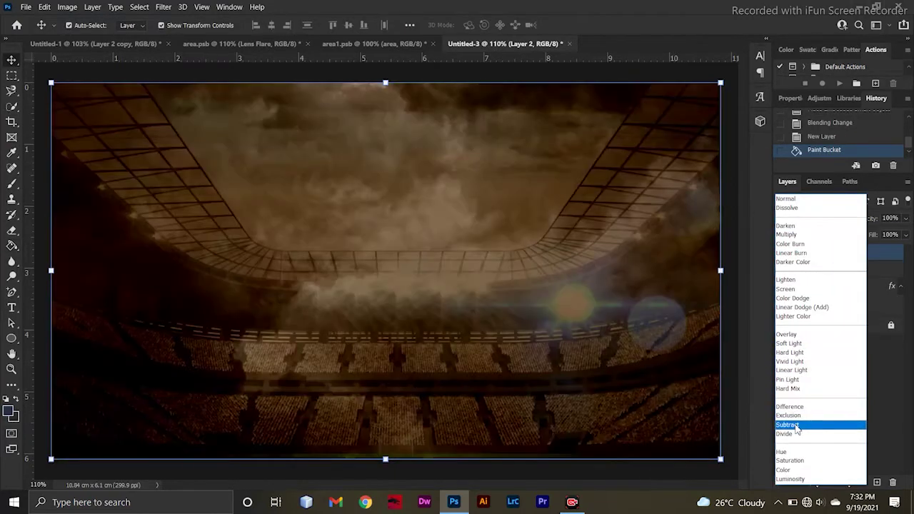
click(795, 427)
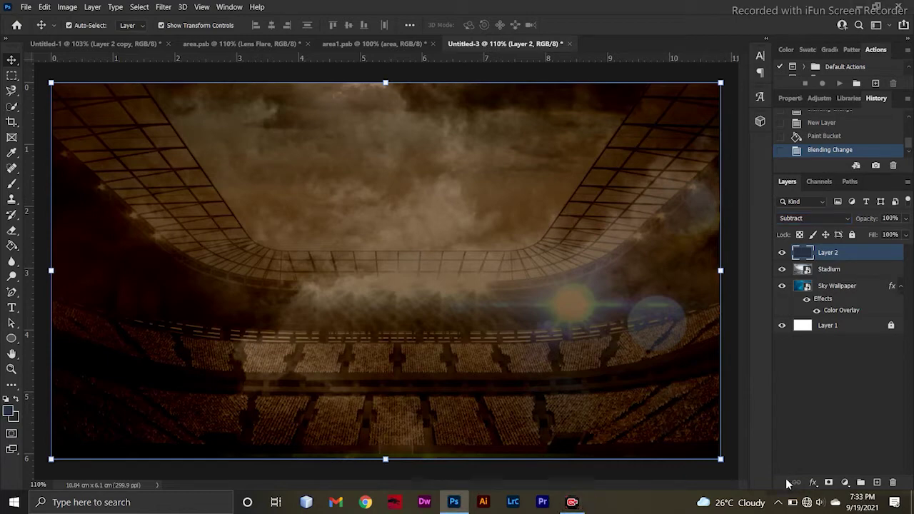
click(242, 45)
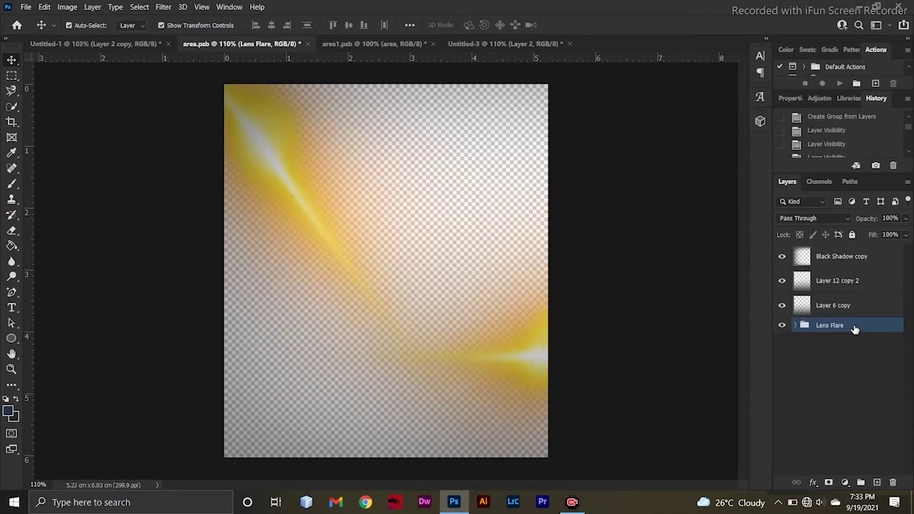
- Duplicate the Lens Flare group from area.psb into Untitled-3
right_click(855, 327)
click(792, 53)
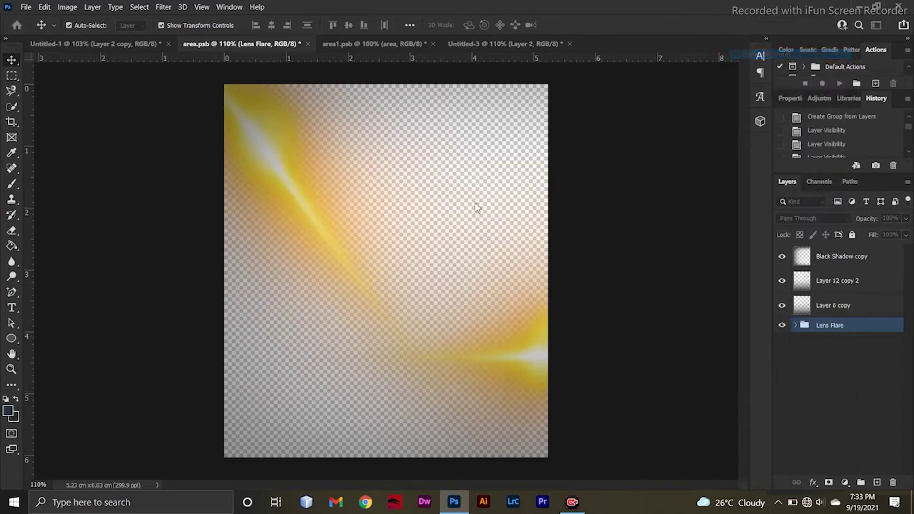
click(447, 175)
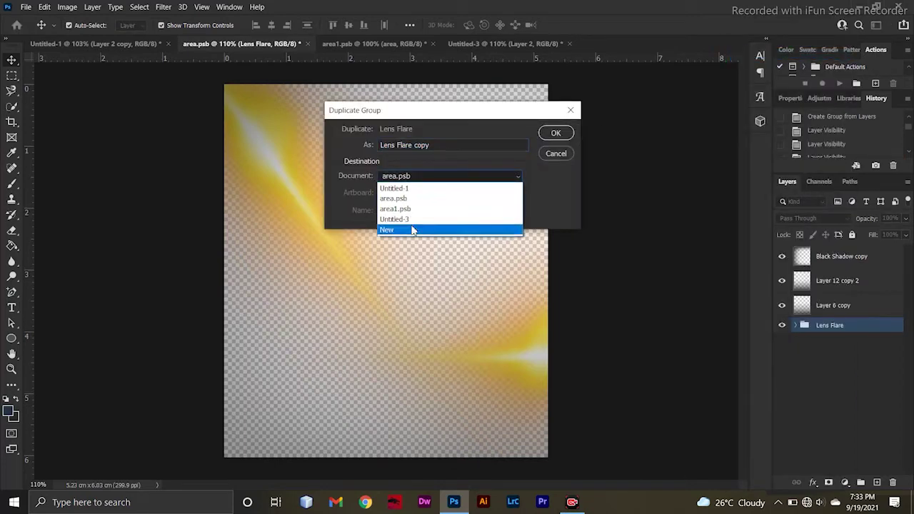
click(413, 219)
click(554, 133)
- Move Light copy 4, 5 and 6 up toward the stadium roof
click(495, 45)
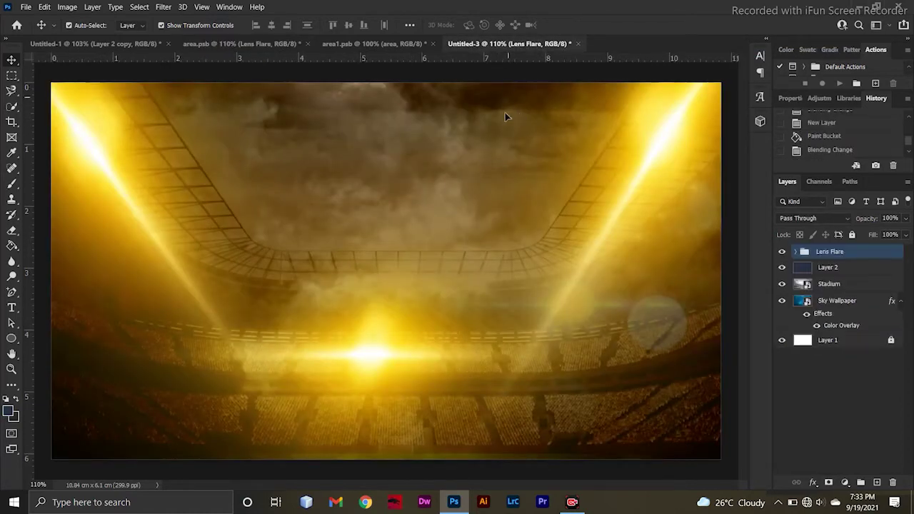
click(796, 251)
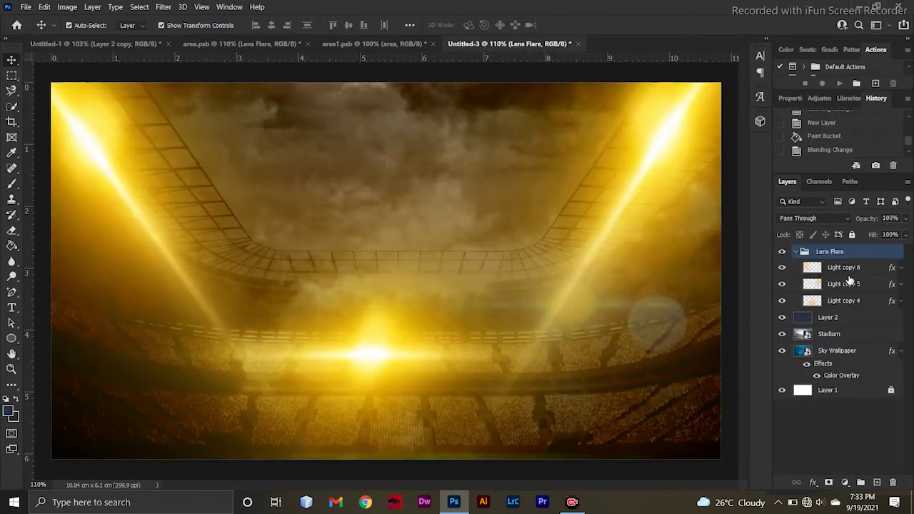
click(844, 301)
shift+click(844, 283)
shift+click(843, 267)
drag(603, 242, 615, 132)
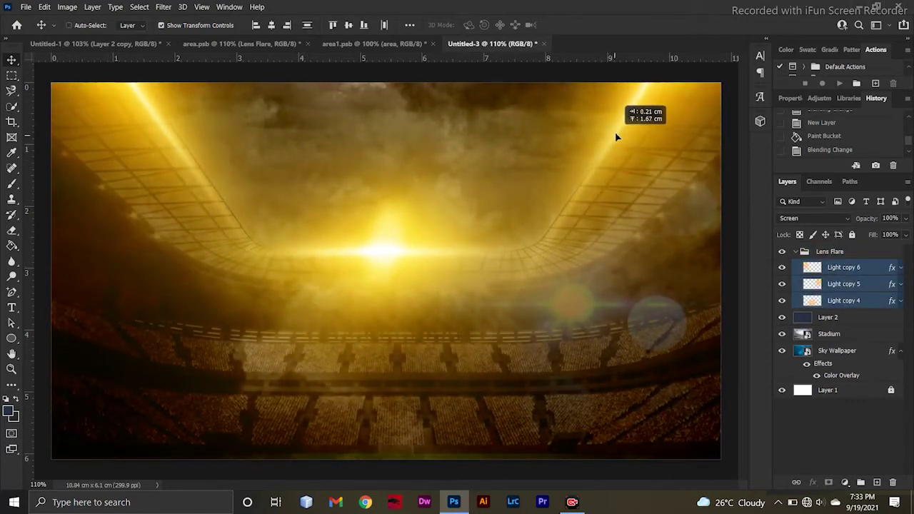
drag(616, 133, 616, 132)
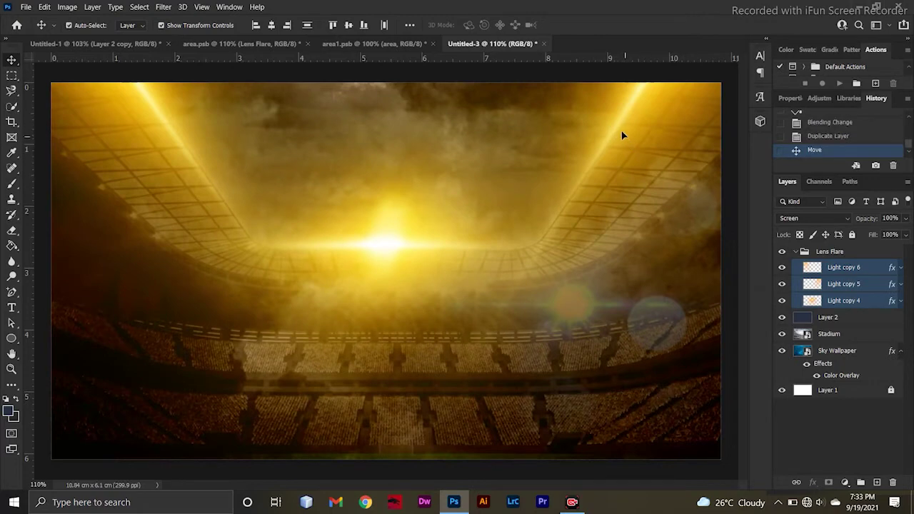
click(855, 267)
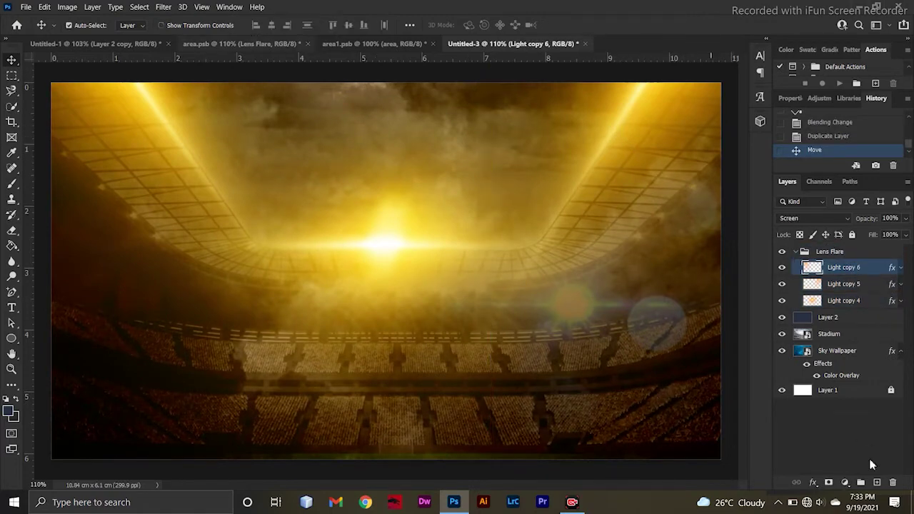
click(795, 251)
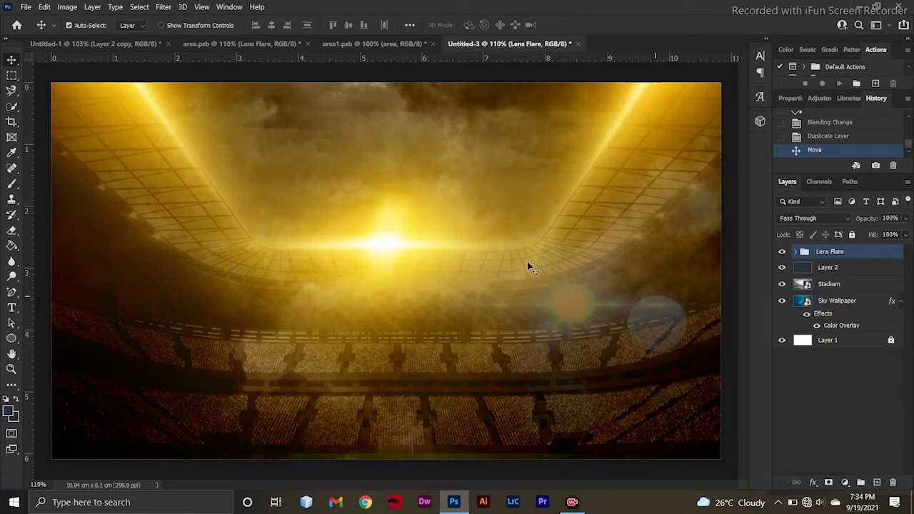
click(367, 46)
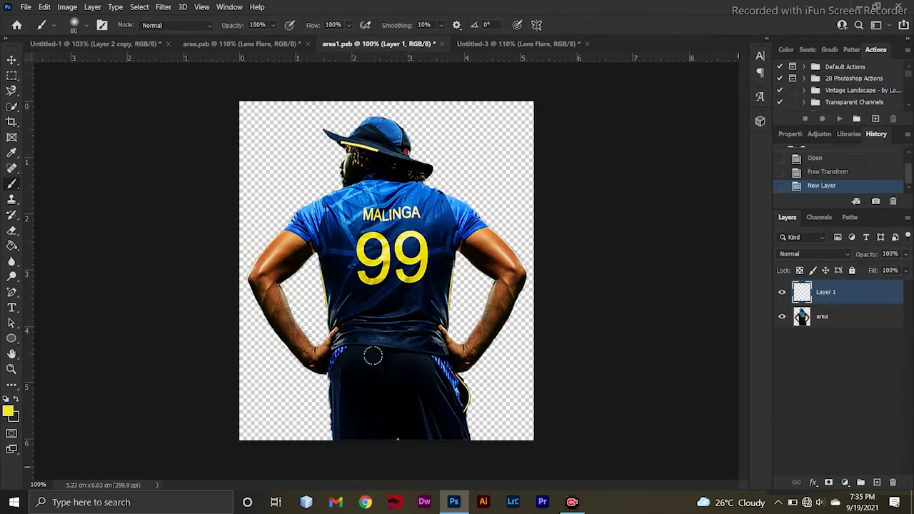
- Paint a soft yellow glow on Layer 1 and clip it to the player
mouse_move(235, 264)
mouse_down()
mouse_move(340, 178)
mouse_move(421, 150)
mouse_move(526, 266)
mouse_up()
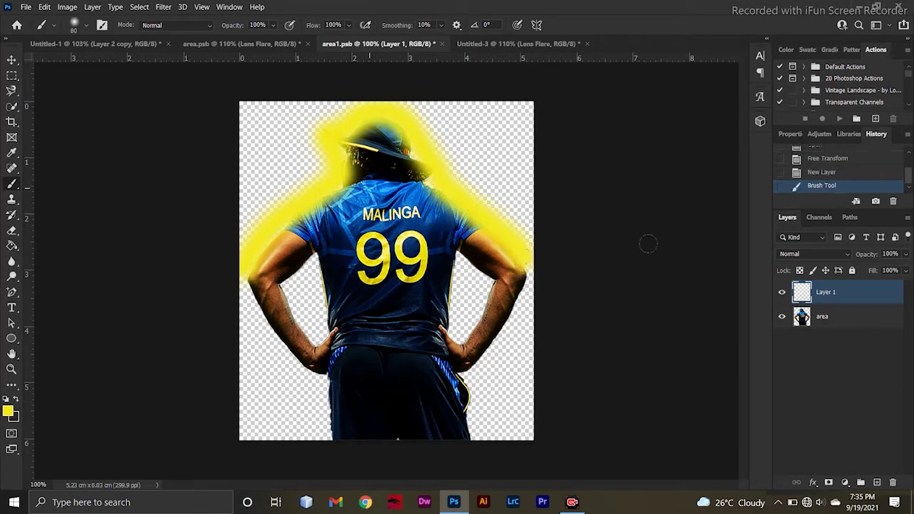
right_click(847, 290)
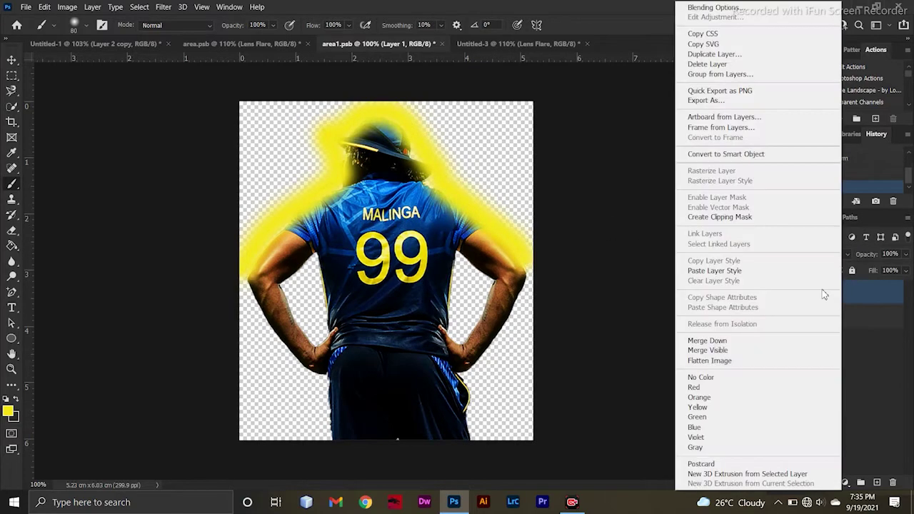
click(712, 214)
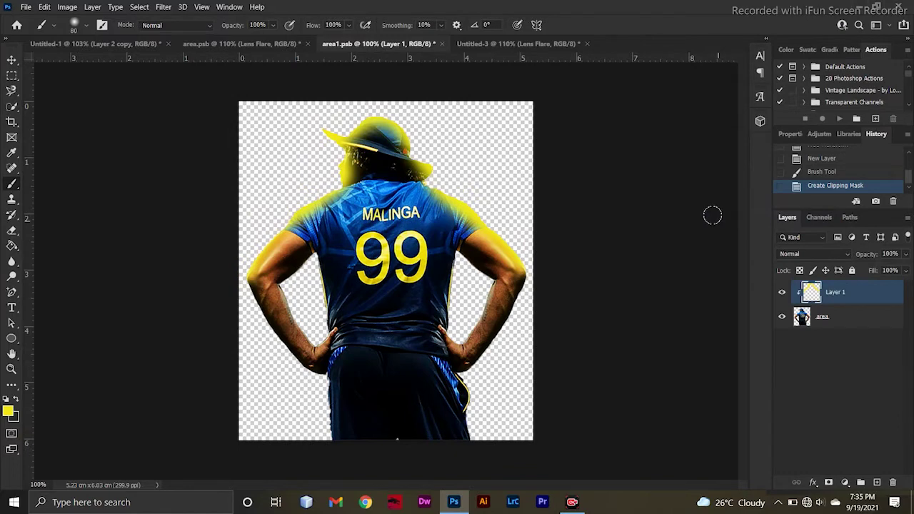
- Erase the yellow glow from the player's hat and hair
click(12, 231)
mouse_move(261, 274)
mouse_down()
mouse_move(367, 134)
mouse_move(462, 232)
mouse_move(489, 241)
mouse_up()
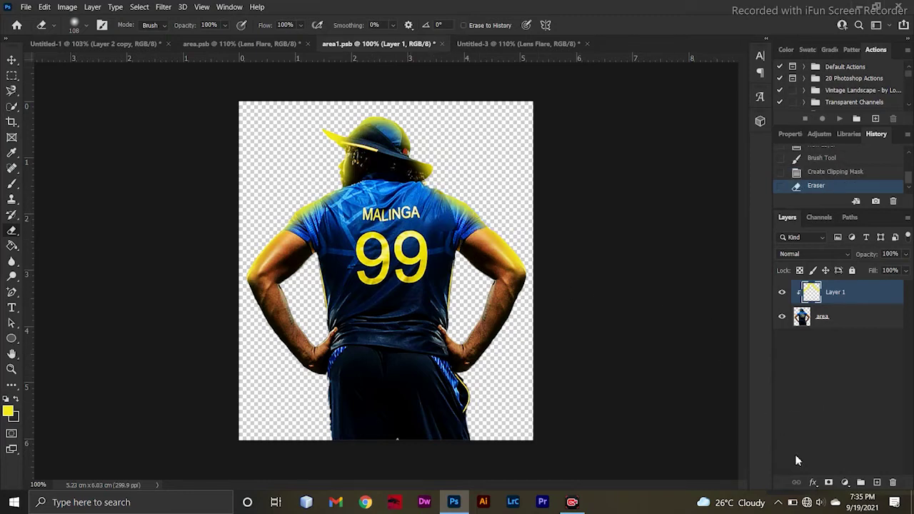
drag(353, 159, 350, 177)
click(357, 158)
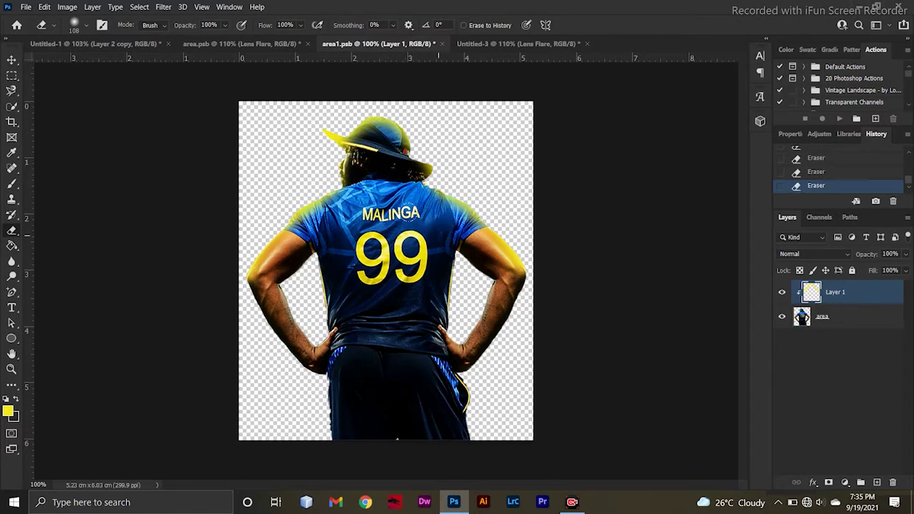
mouse_move(406, 140)
mouse_down()
mouse_move(367, 131)
mouse_move(378, 127)
mouse_up()
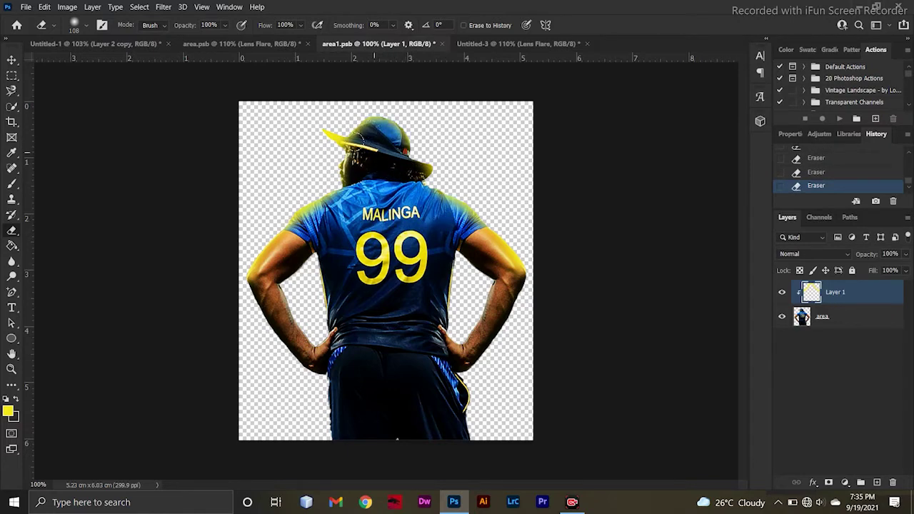
click(12, 60)
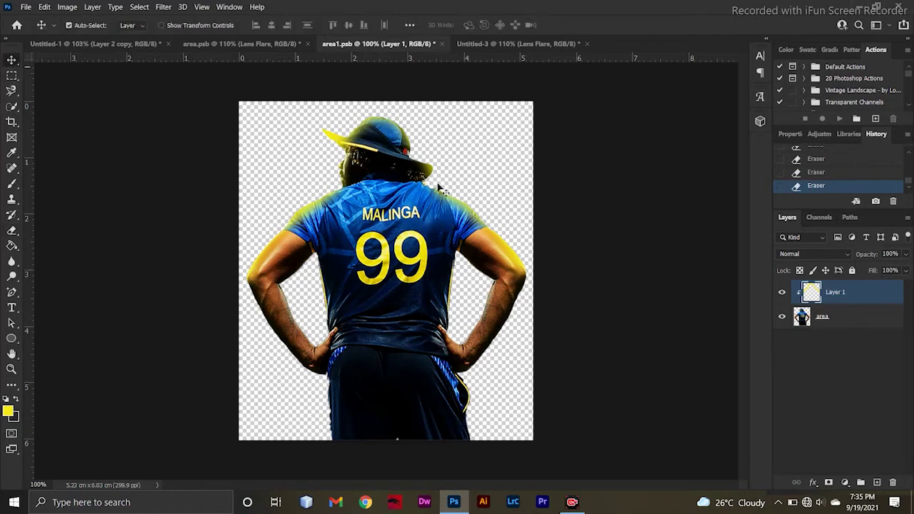
- Merge the yellow glow layer and the player layer into one
shift+click(872, 317)
right_click(872, 318)
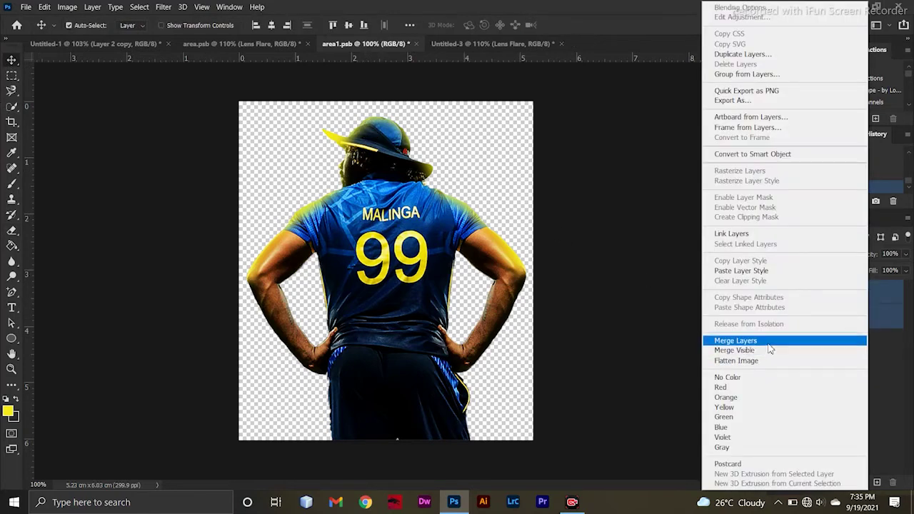
click(770, 341)
- Duplicate the merged player into Untitled-3 and centre it on the poster
right_click(877, 295)
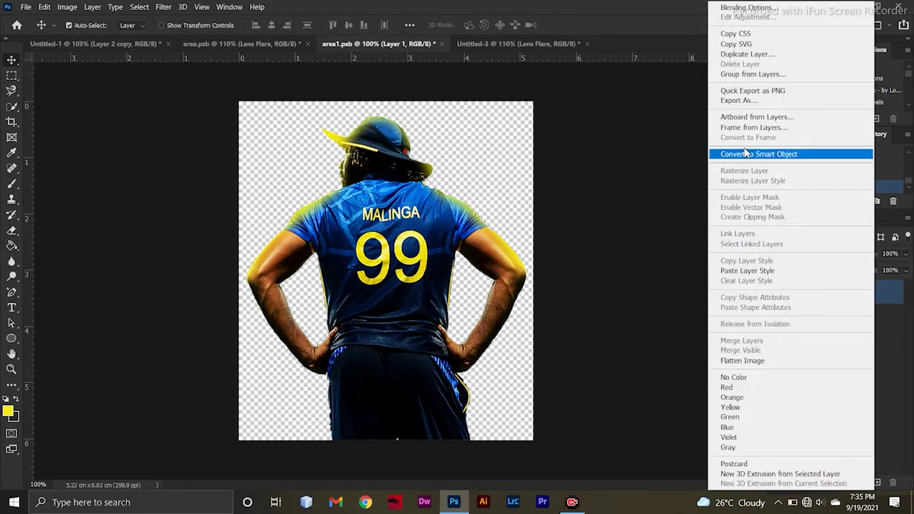
click(749, 55)
click(413, 219)
click(557, 132)
click(507, 44)
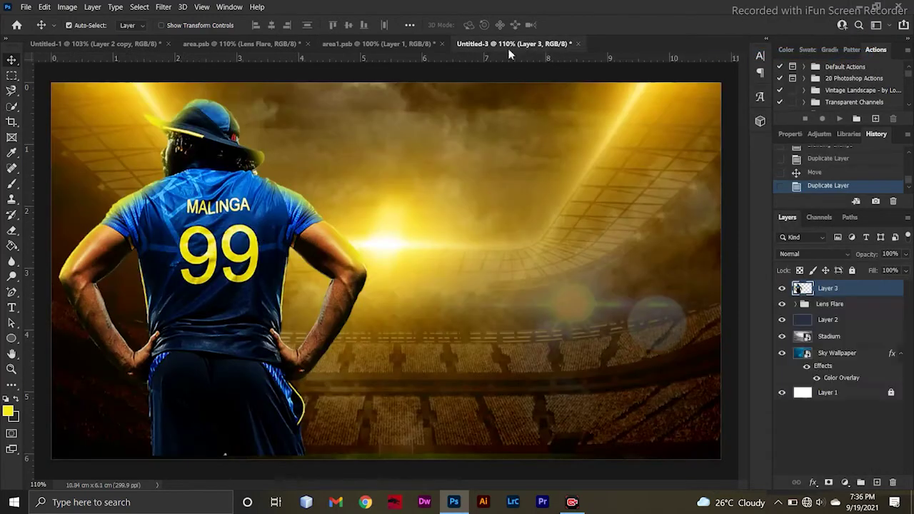
mouse_move(263, 244)
mouse_down()
mouse_move(340, 246)
mouse_move(393, 263)
mouse_up()
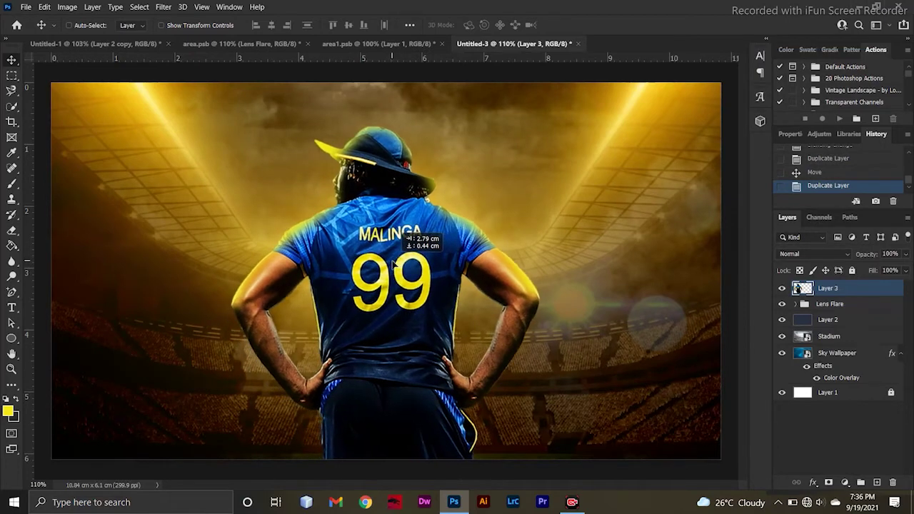
drag(394, 263, 398, 265)
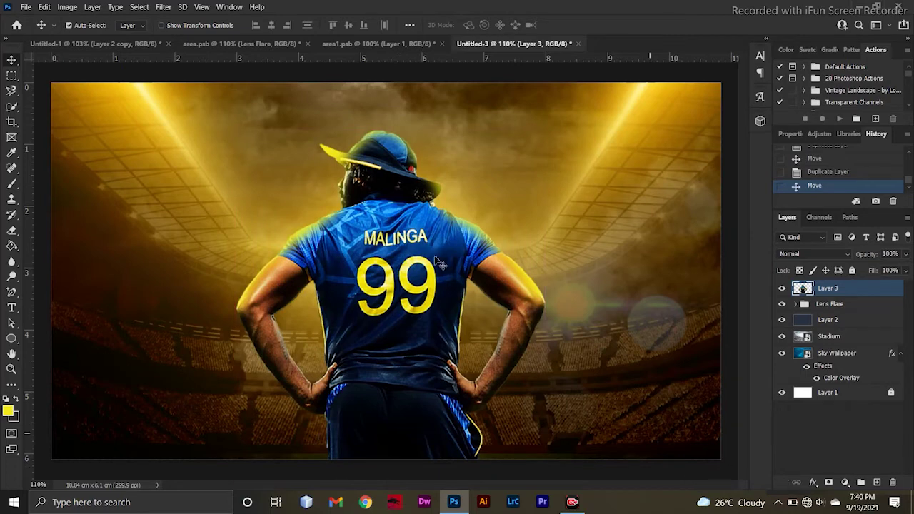
- Duplicate Black Shadow copy, Layer 12 copy 2 and Layer 6 copy into Untitled-3
click(259, 46)
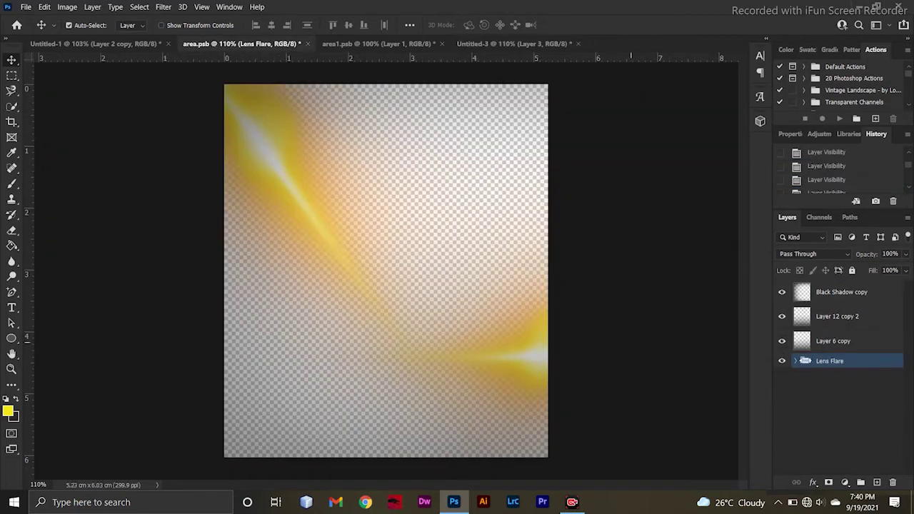
click(835, 350)
shift+click(861, 317)
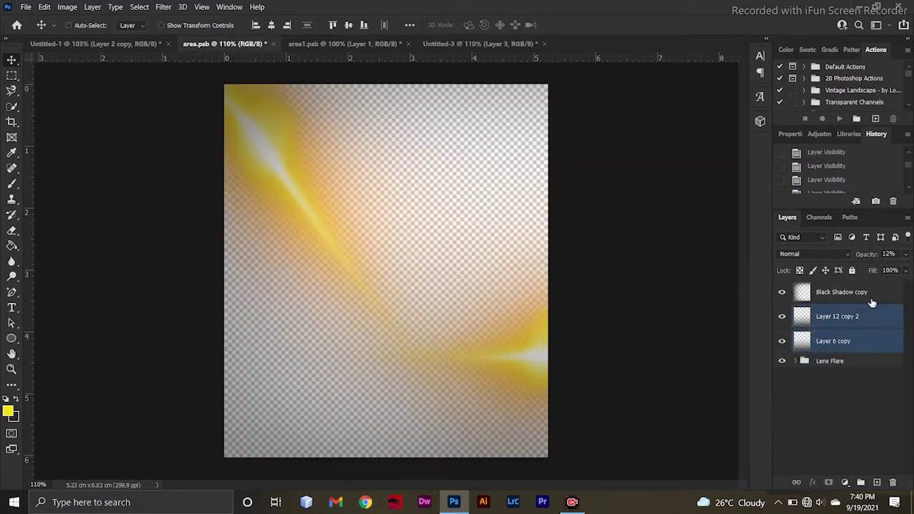
shift+click(872, 293)
right_click(872, 294)
click(752, 56)
click(512, 178)
click(471, 208)
click(555, 133)
click(453, 43)
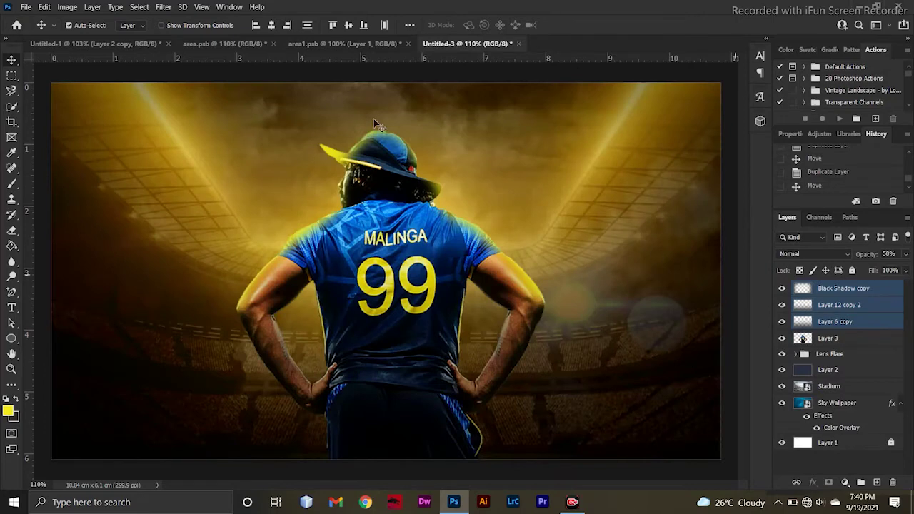
click(840, 294)
click(222, 26)
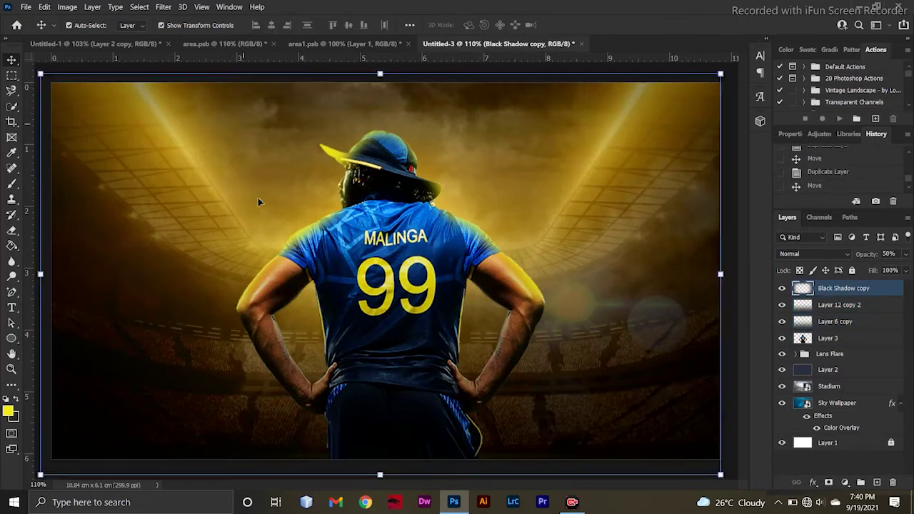
click(844, 308)
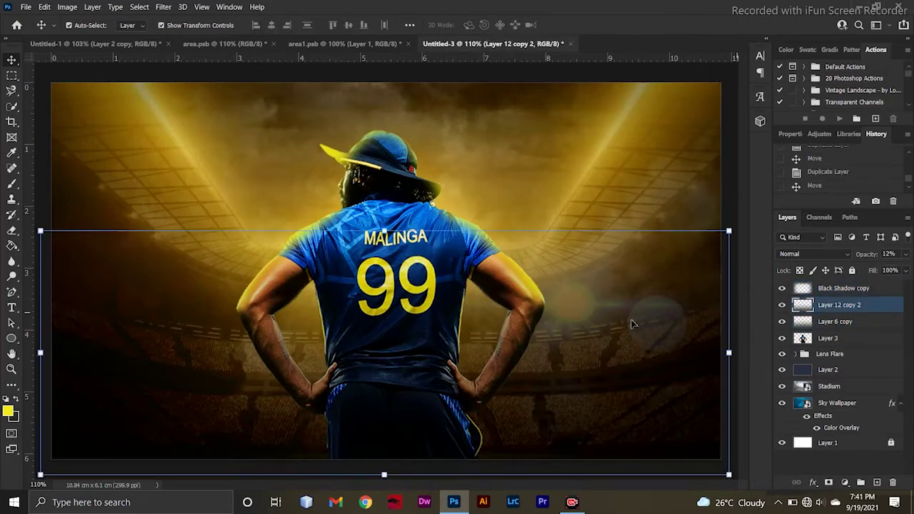
click(845, 322)
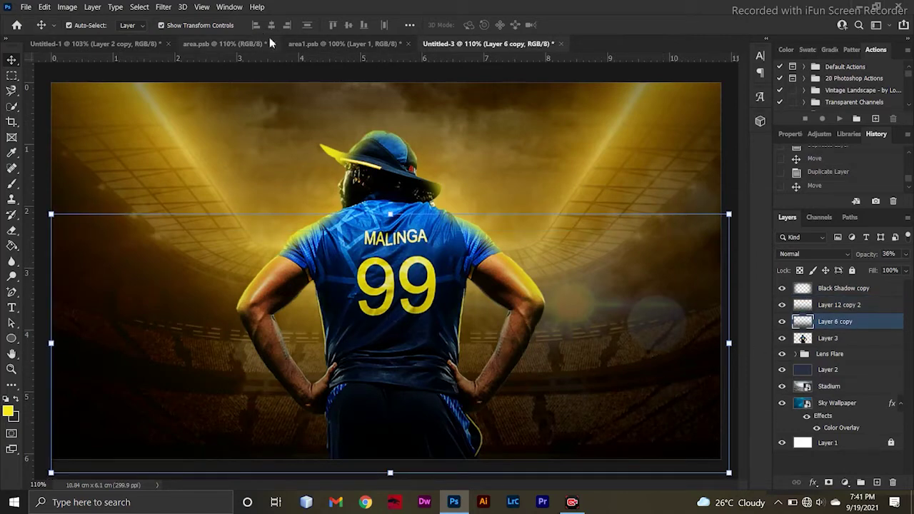
click(229, 26)
alt+scroll(371, 314, up, 2)
click(371, 314)
alt+scroll(371, 314, up, 2)
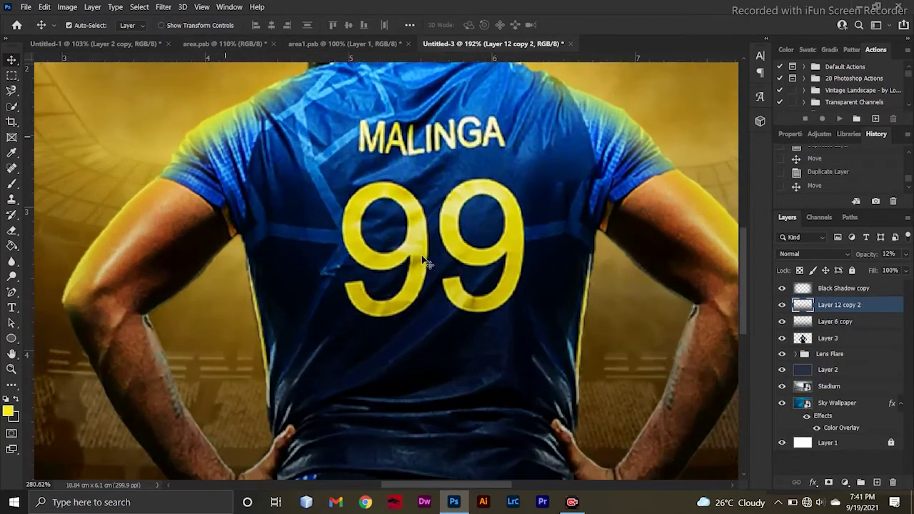
alt+scroll(371, 314, up, 1)
click(882, 343)
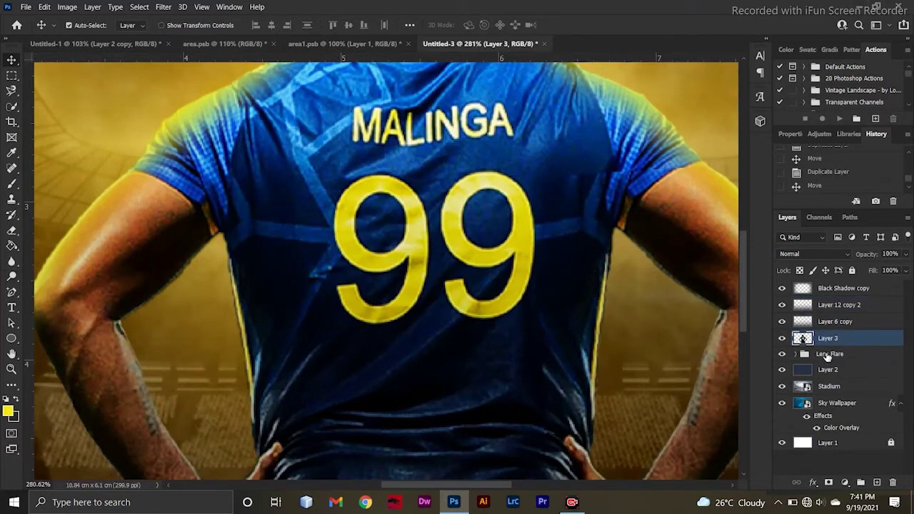
- Rename Layer 3 to 'Malinga png'
double_click(828, 338)
text(Malinga)
text( png)
key(Return)
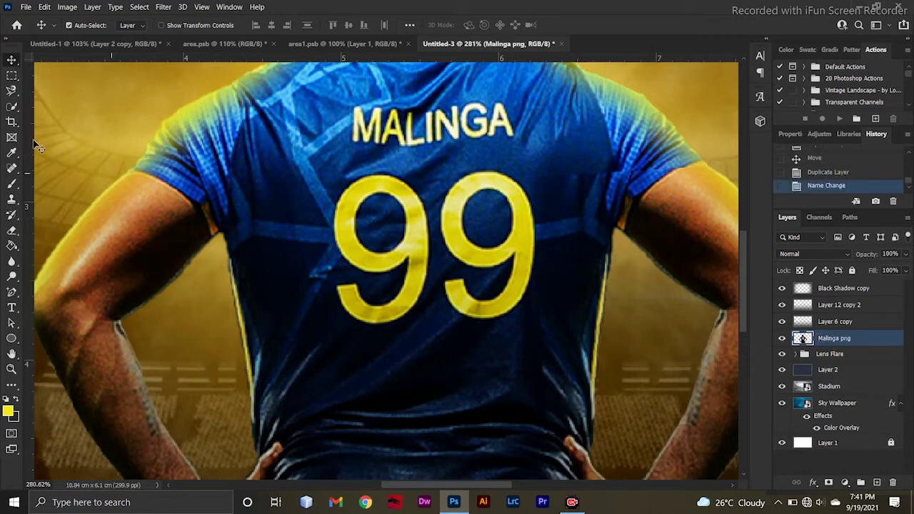
- Select the jersey's 99 with the Object Selection Tool and copy it to a new layer
right_click(11, 109)
click(40, 118)
click(43, 106)
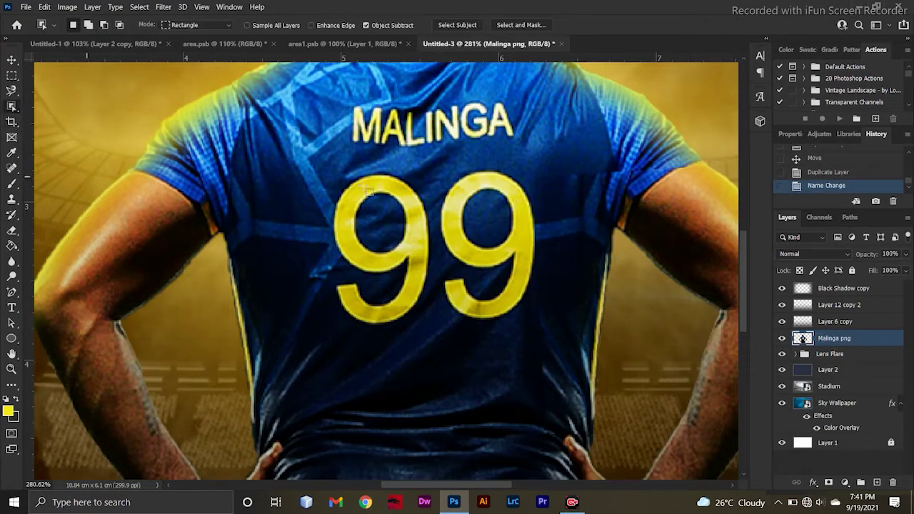
drag(307, 167, 555, 332)
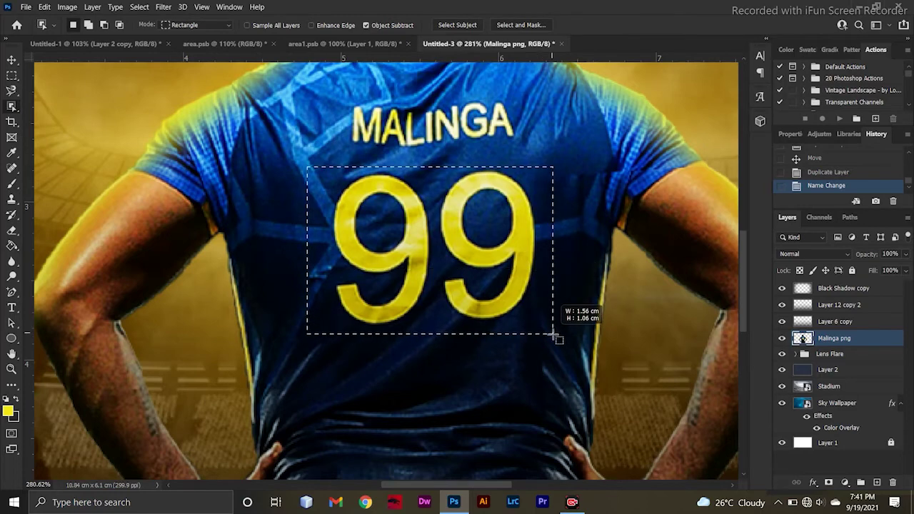
key(v)
key(ctrl+j)
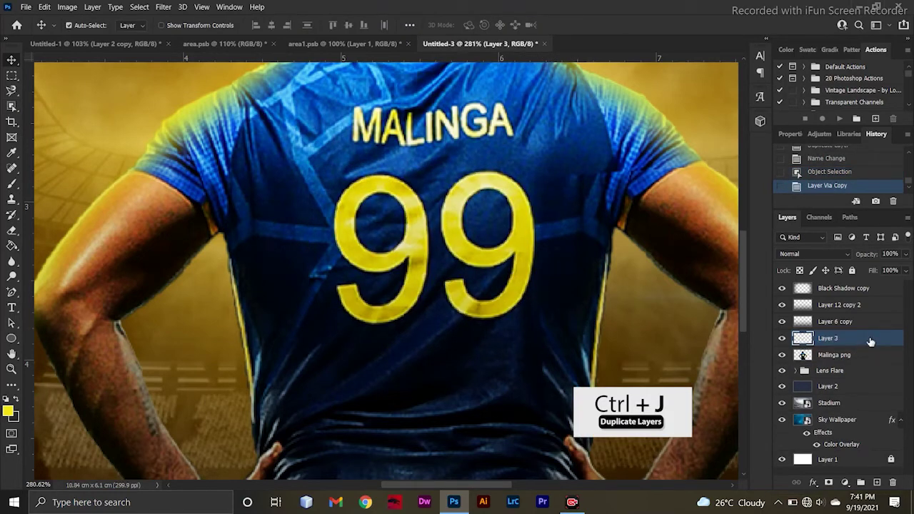
- Give the 99 layer a yellow f2e900 Drop Shadow of size 29 px, then fit the canvas
double_click(869, 345)
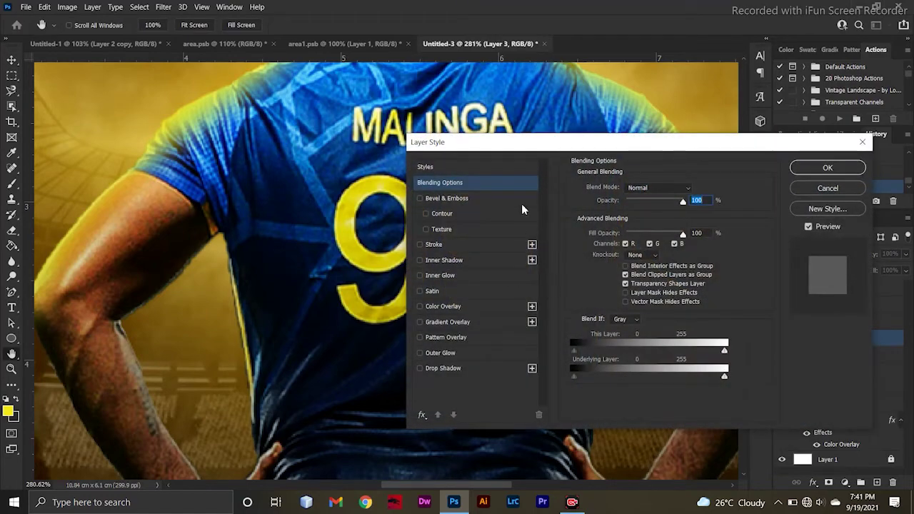
mouse_move(549, 151)
mouse_down()
mouse_move(679, 125)
mouse_move(672, 93)
mouse_up()
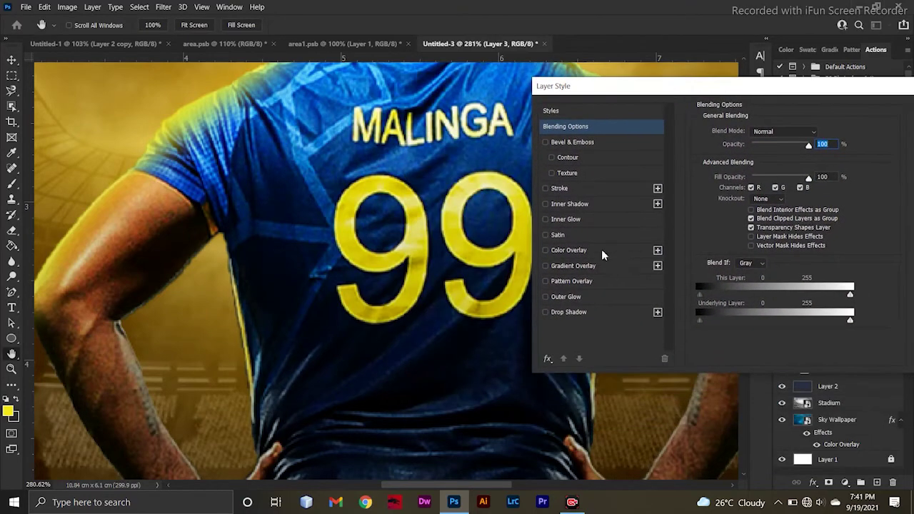
drag(678, 86, 533, 86)
click(807, 127)
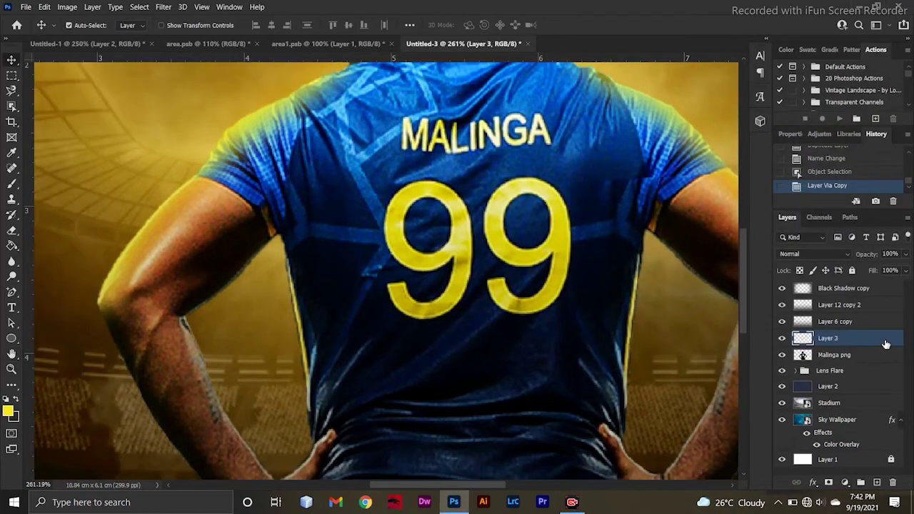
double_click(885, 345)
click(421, 327)
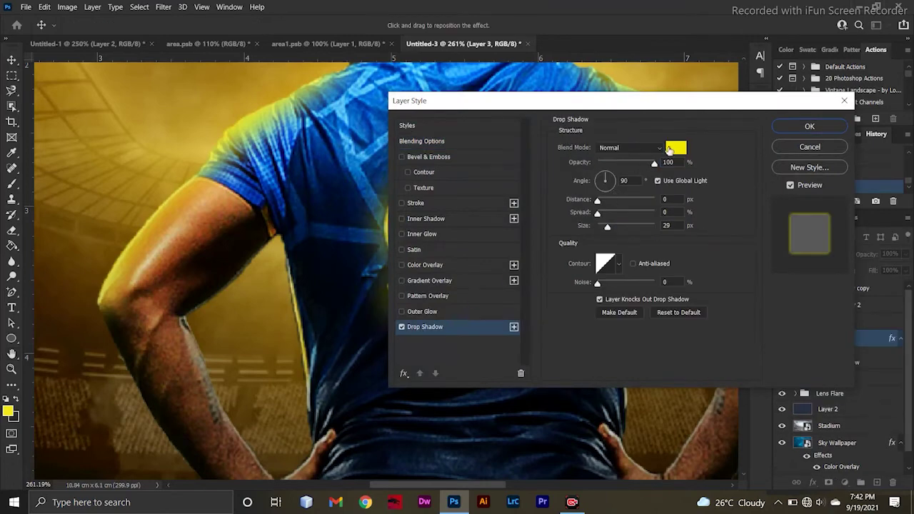
click(668, 147)
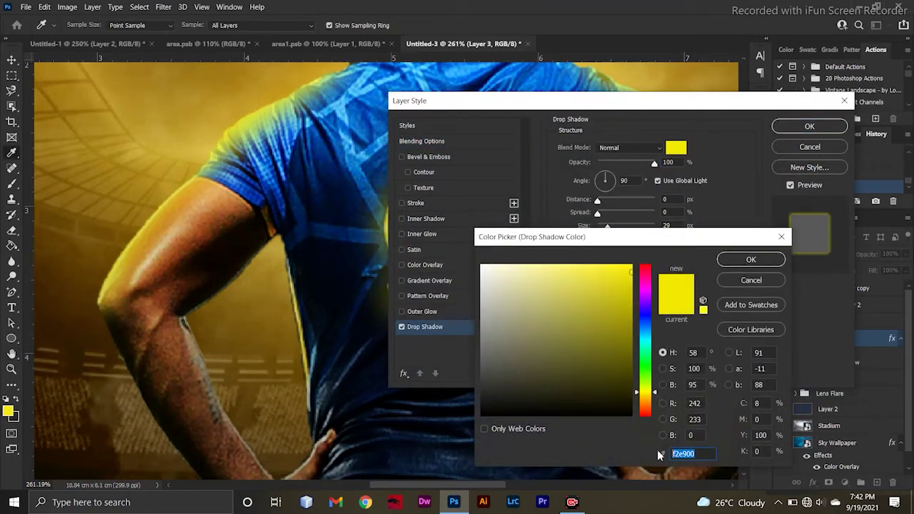
click(749, 260)
click(672, 222)
click(810, 127)
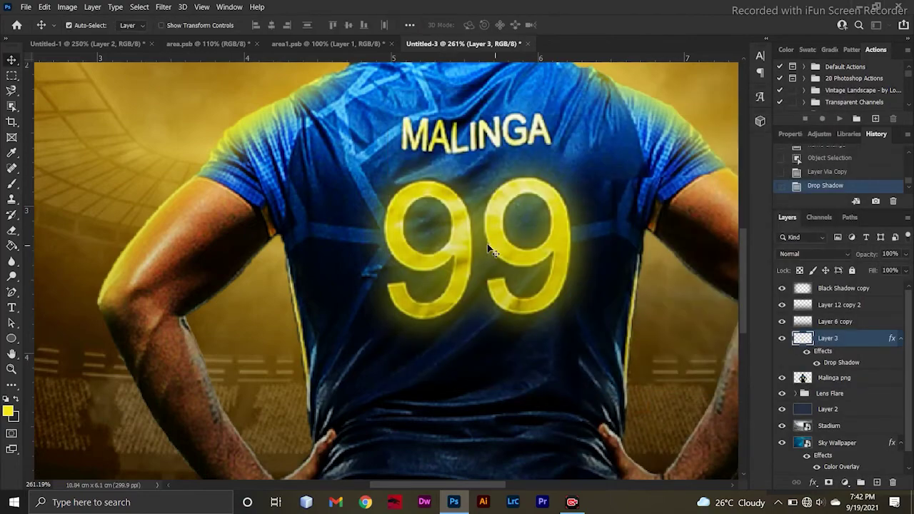
key(ctrl+0)
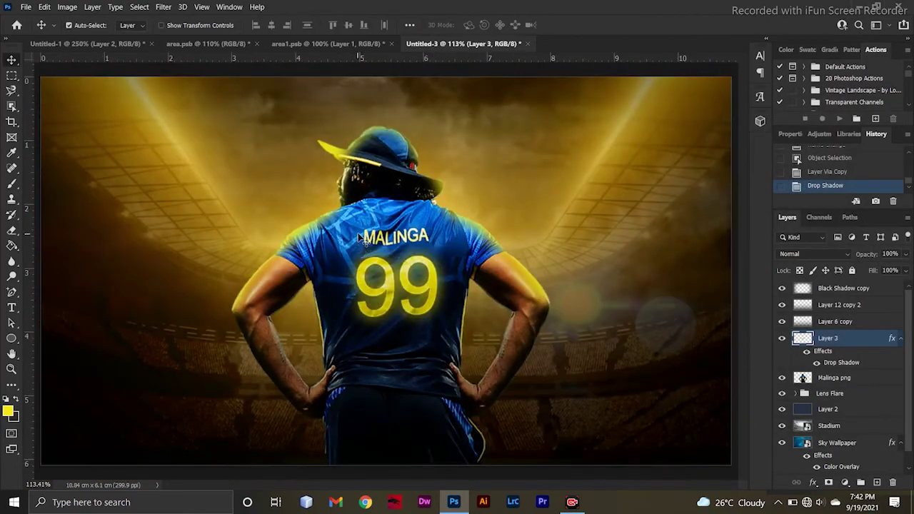
- On the Malinga png layer, Object Select the MALINGA lettering on the jersey
scroll(369, 232, up, 3)
scroll(368, 232, up, 3)
click(864, 379)
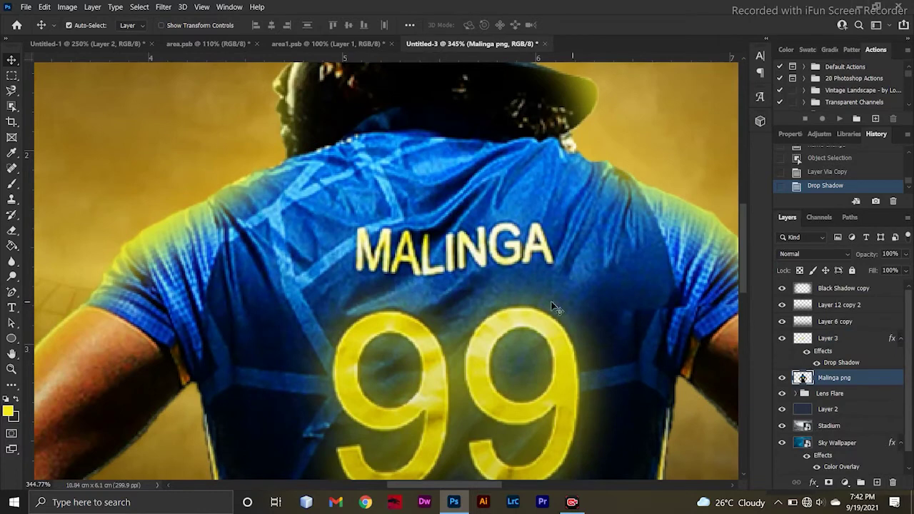
click(12, 105)
drag(326, 210, 590, 272)
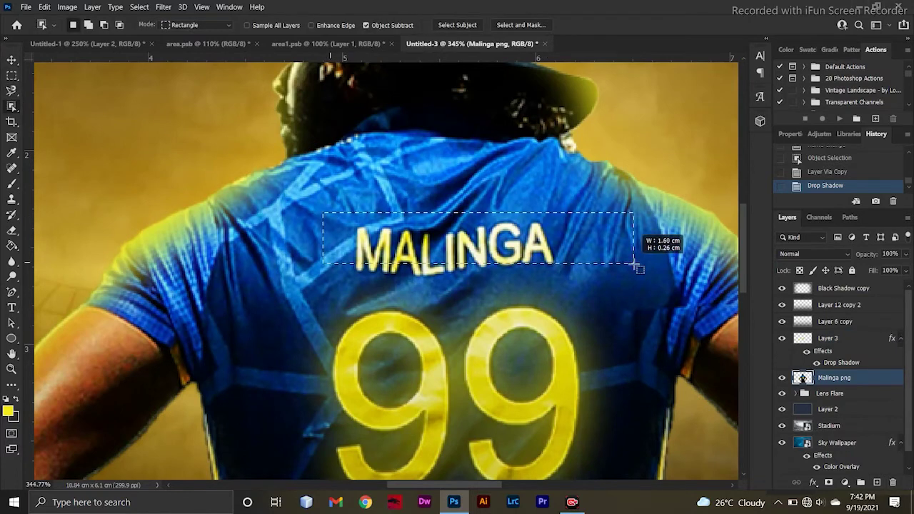
- With Quick Selection, add the letters G and A to the selection
scroll(521, 267, up, 2)
right_click(12, 105)
click(64, 114)
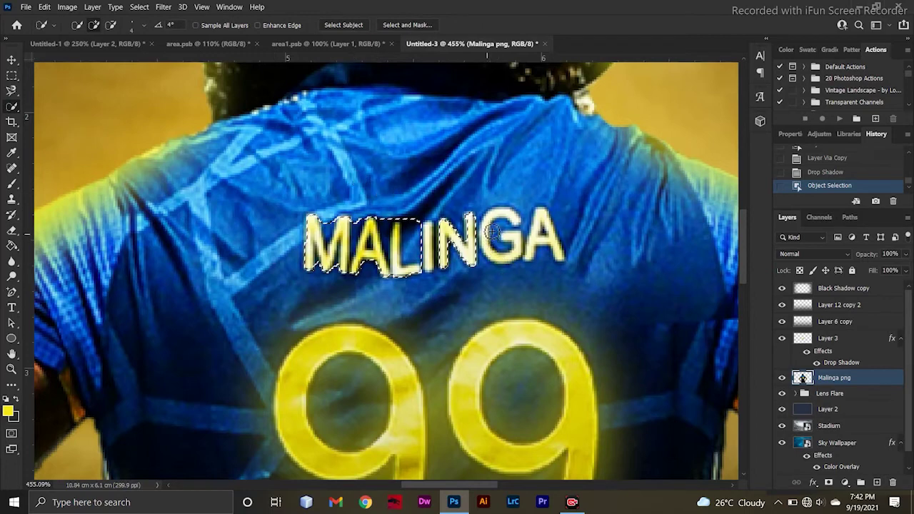
drag(499, 224, 488, 241)
click(490, 257)
drag(487, 253, 486, 220)
drag(533, 261, 540, 227)
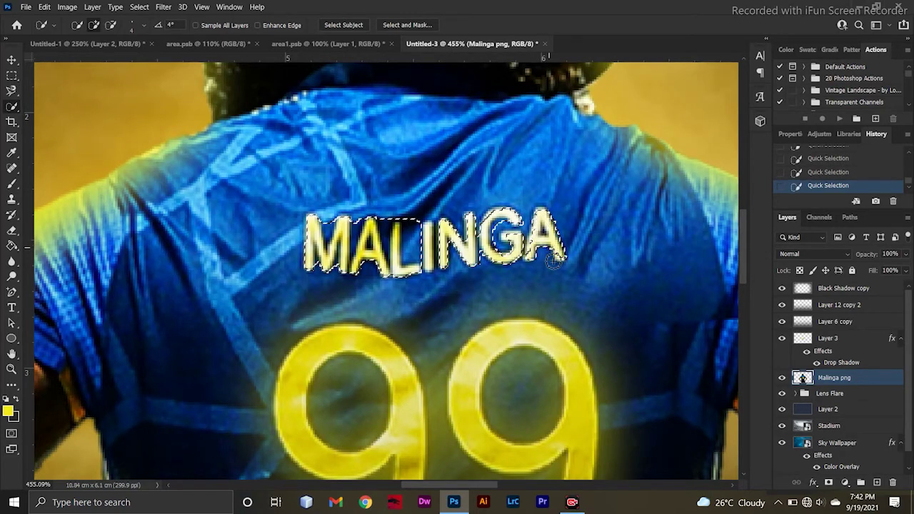
drag(564, 263, 534, 224)
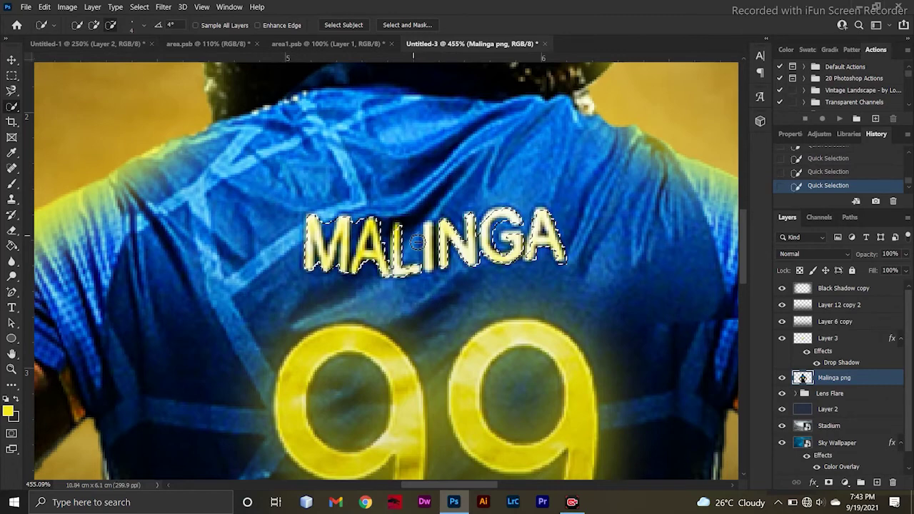
- Refine the selection around M, A, L, I, N and copy it to Layer 4
drag(418, 227, 332, 233)
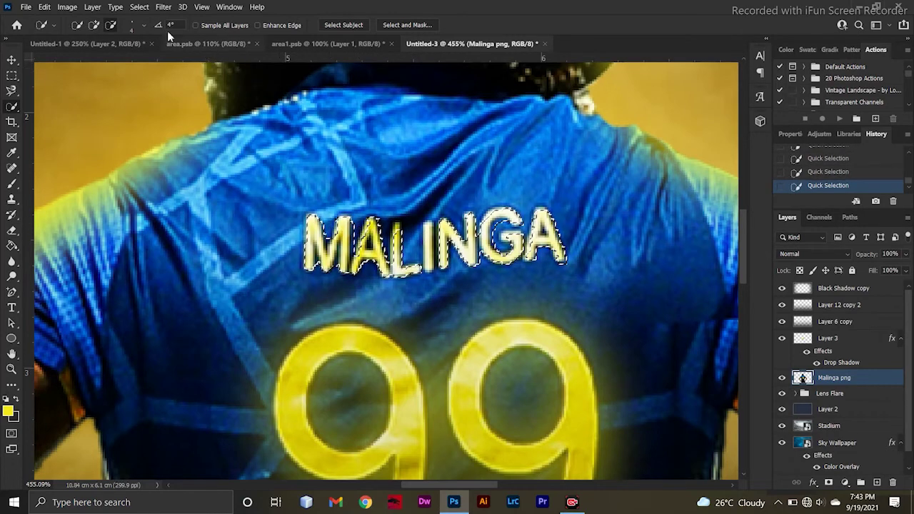
click(94, 25)
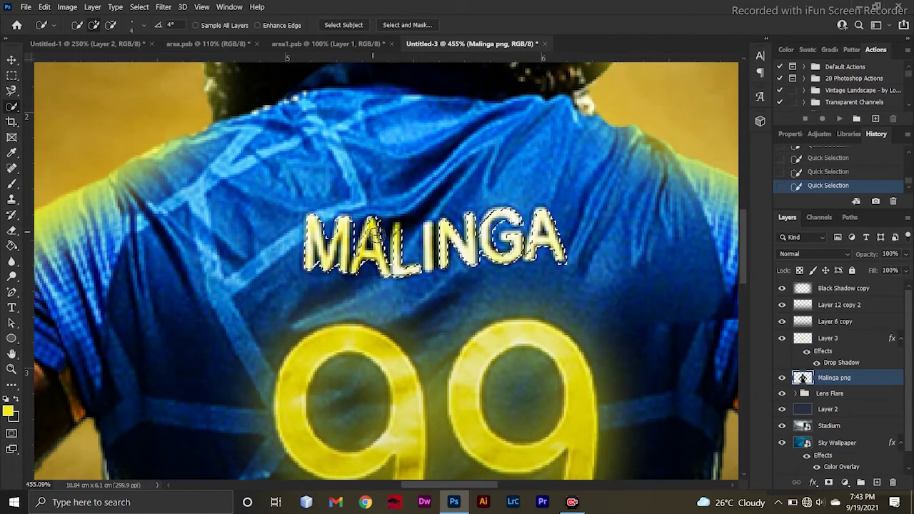
drag(378, 232, 364, 255)
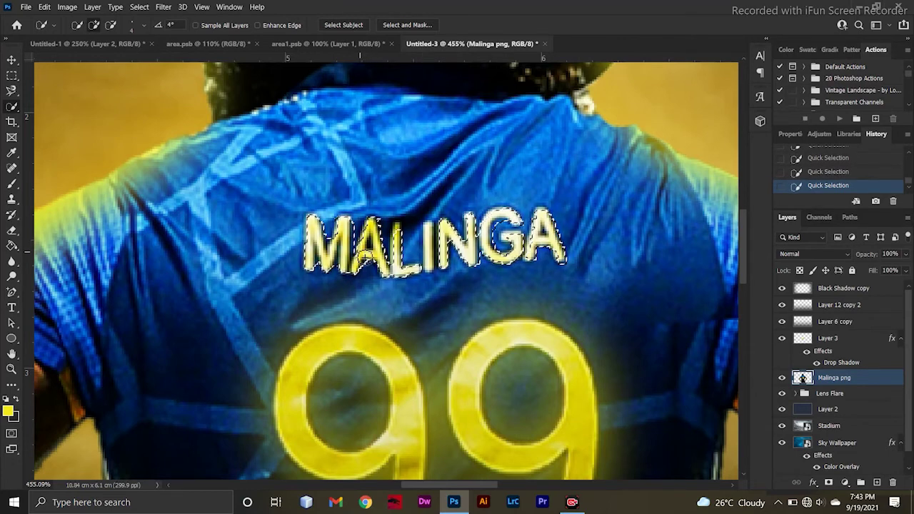
click(428, 239)
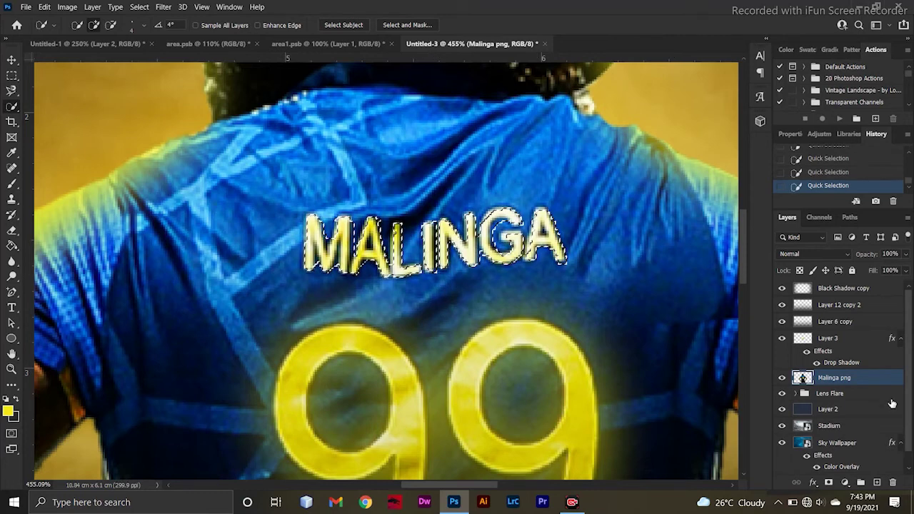
key(ctrl+j)
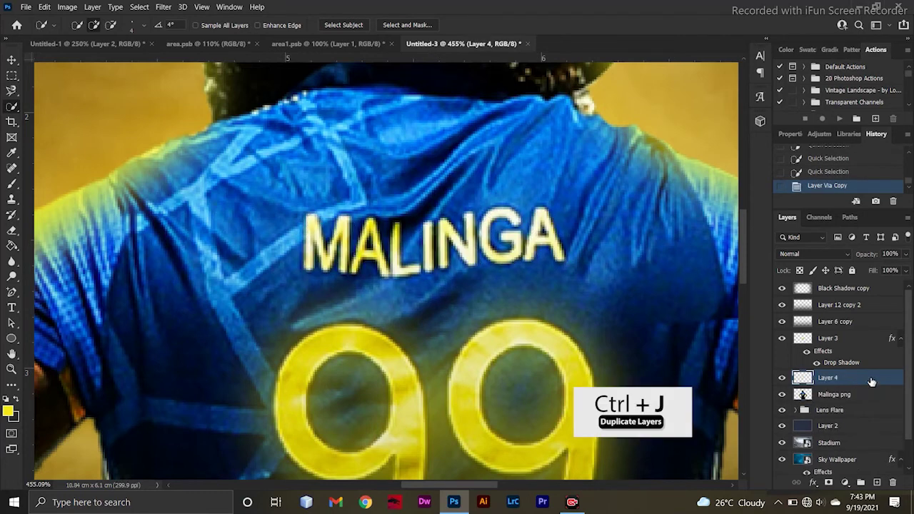
- Copy Layer 3's yellow drop shadow style and paste it onto Layer 4
right_click(850, 346)
click(820, 259)
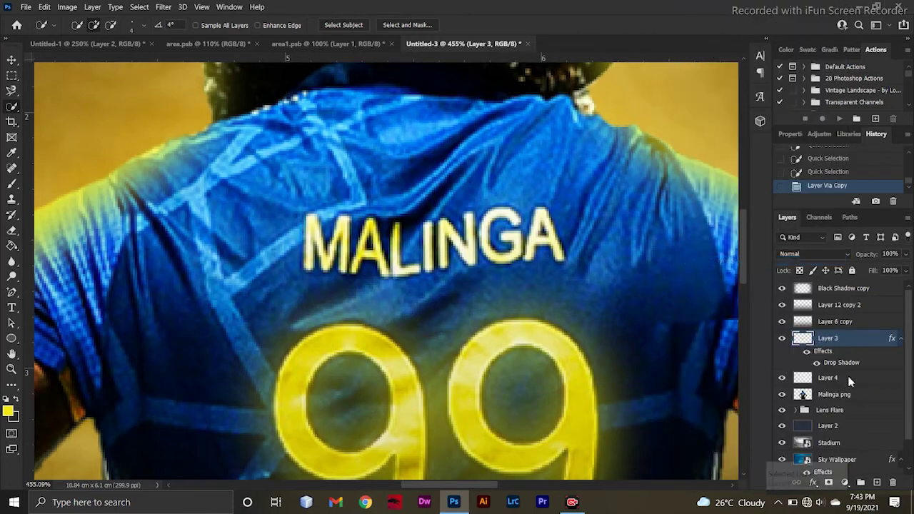
right_click(849, 382)
click(728, 271)
scroll(477, 244, down, 1)
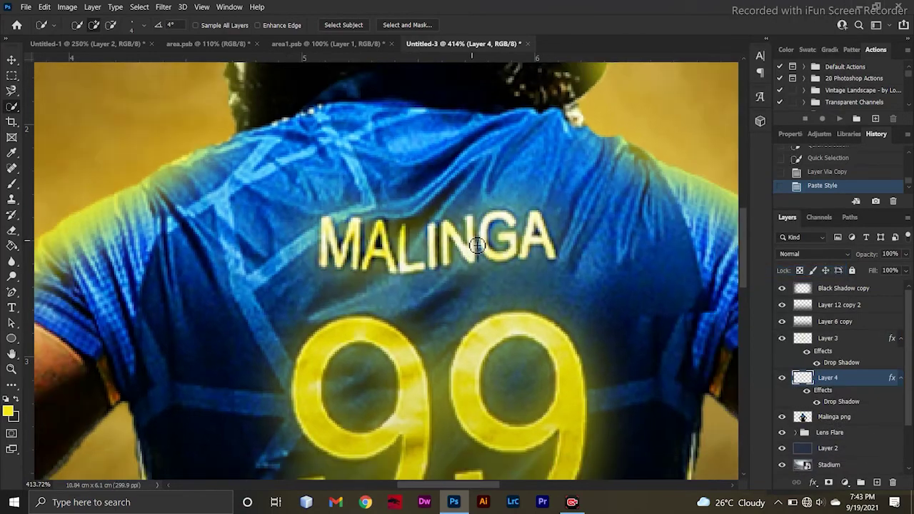
scroll(477, 236, down, 1)
- Check the soft Eraser brush settings for the lettering edges, then switch to Move
click(12, 230)
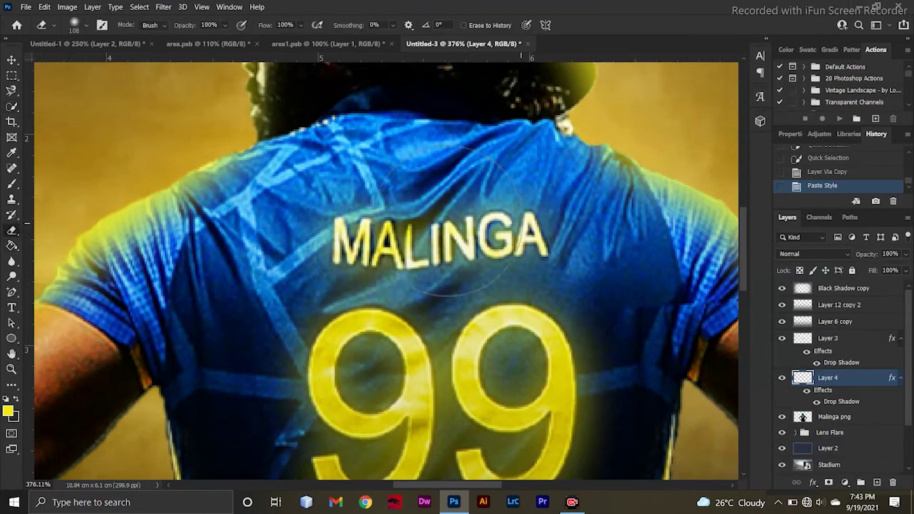
scroll(457, 225, up, 4)
right_click(532, 229)
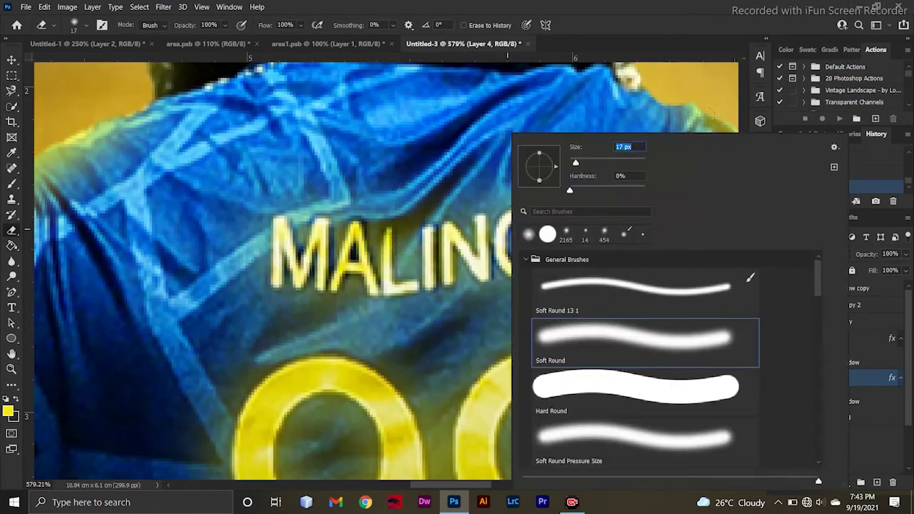
key(Escape)
scroll(457, 271, down, 2)
scroll(516, 247, down, 10)
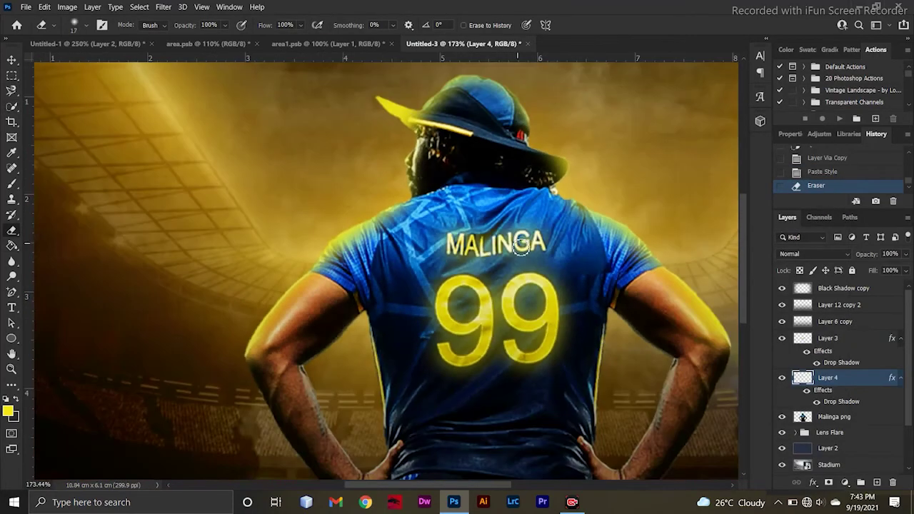
scroll(554, 392, down, 4)
key(v)
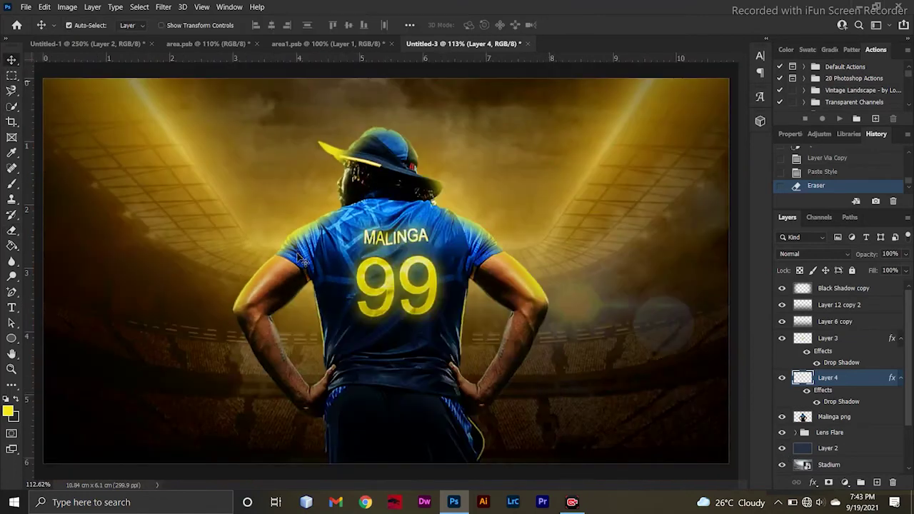
scroll(365, 278, down, 1)
scroll(368, 264, down, 1)
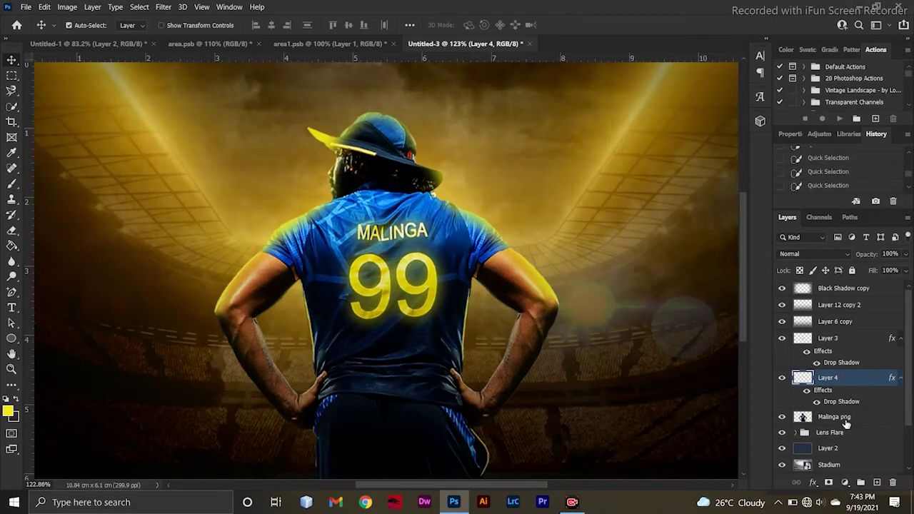
- Group Malinga png, Layer 4 and Layer 3 into Group 1
click(845, 420)
ctrl+click(845, 378)
ctrl+click(845, 340)
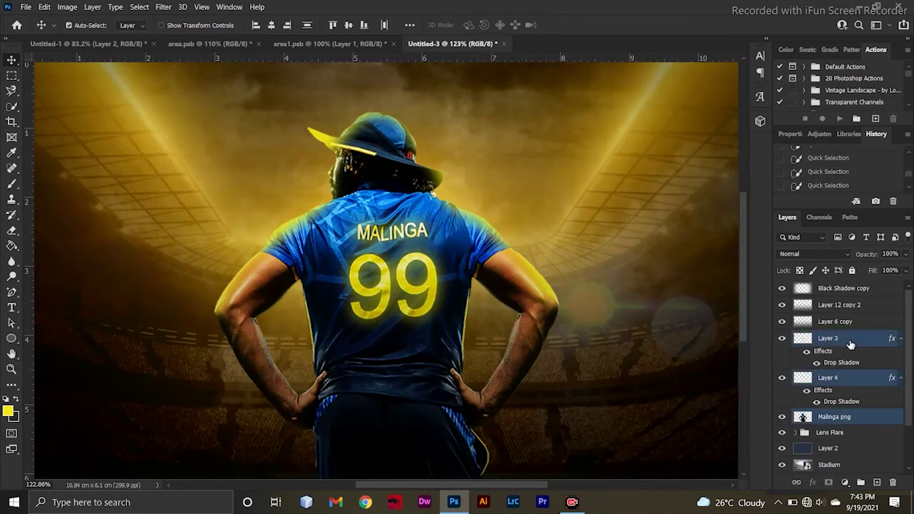
right_click(846, 339)
click(736, 74)
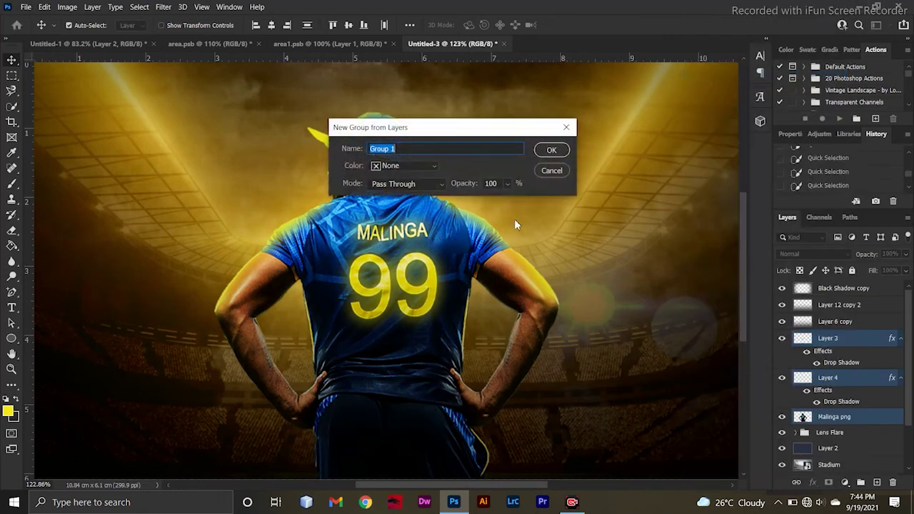
click(550, 151)
- Enlarge Group 1 to about 106.57% and nudge it slightly left
click(781, 337)
key(ctrl+0)
key(ctrl+minus)
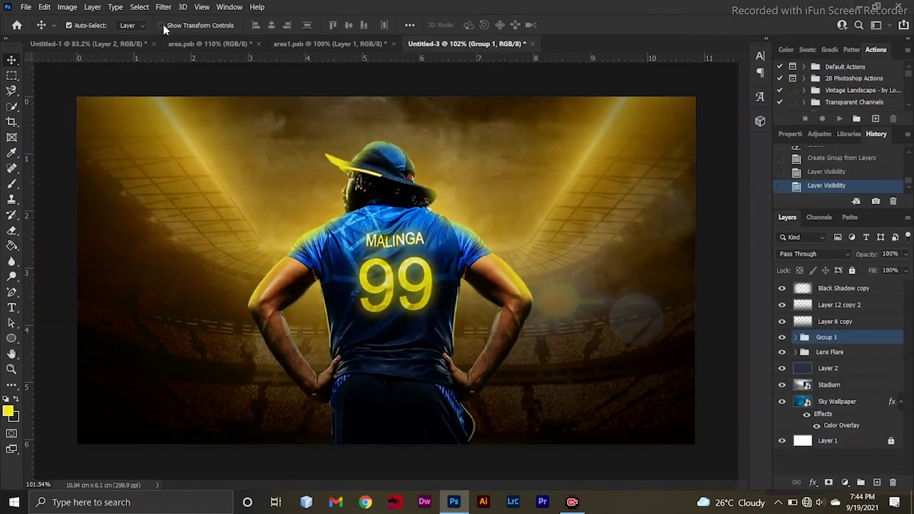
click(162, 25)
drag(537, 137, 550, 116)
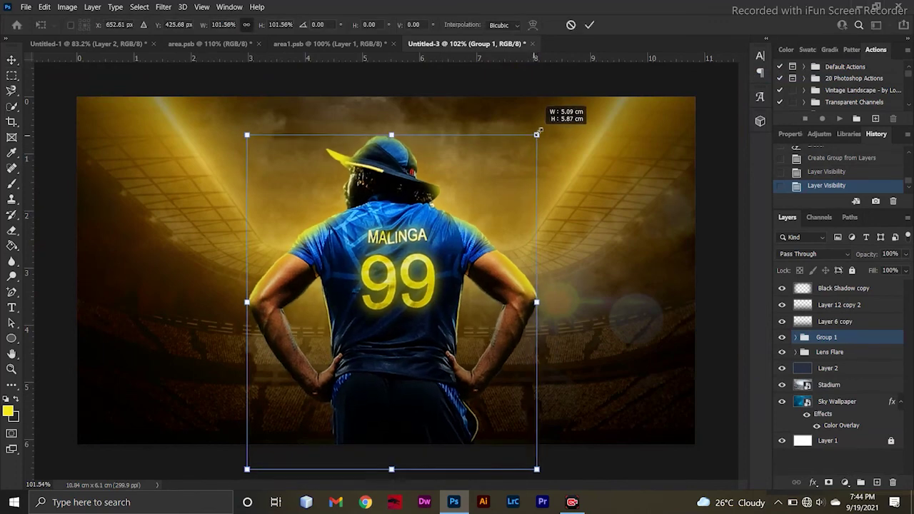
click(589, 26)
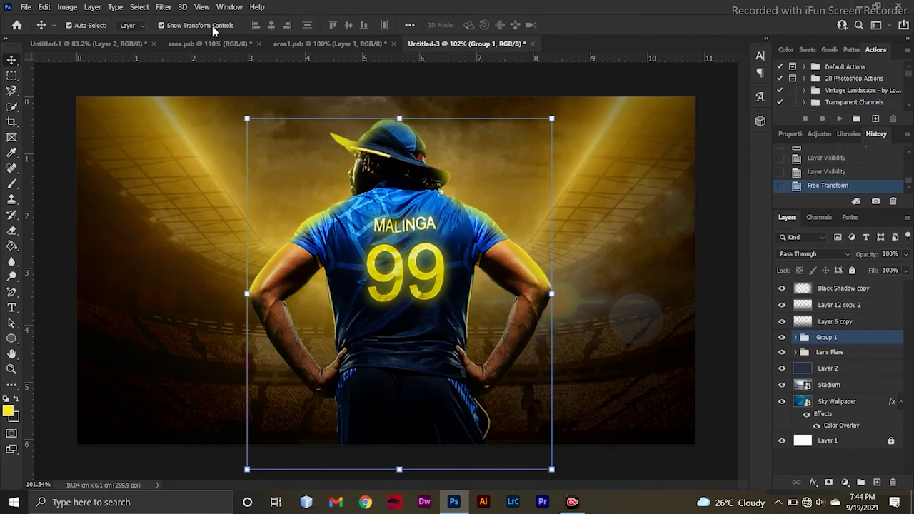
click(212, 26)
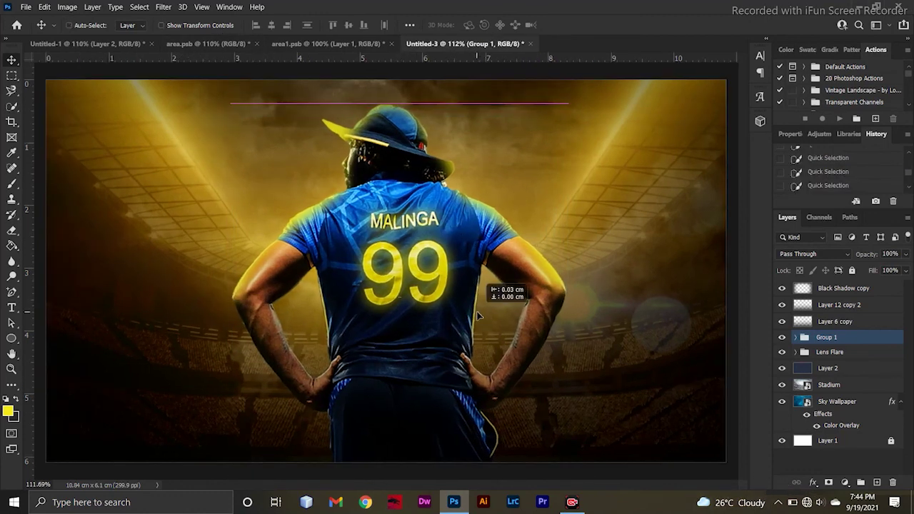
drag(478, 315, 471, 315)
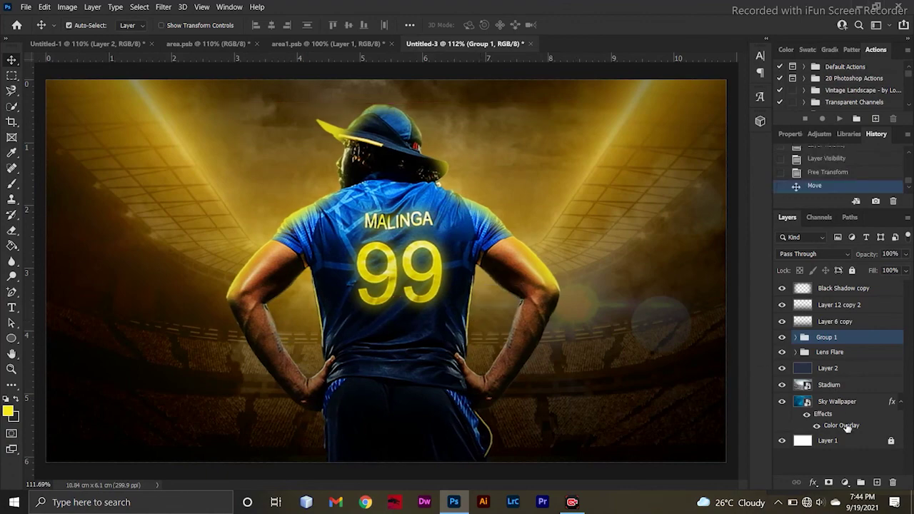